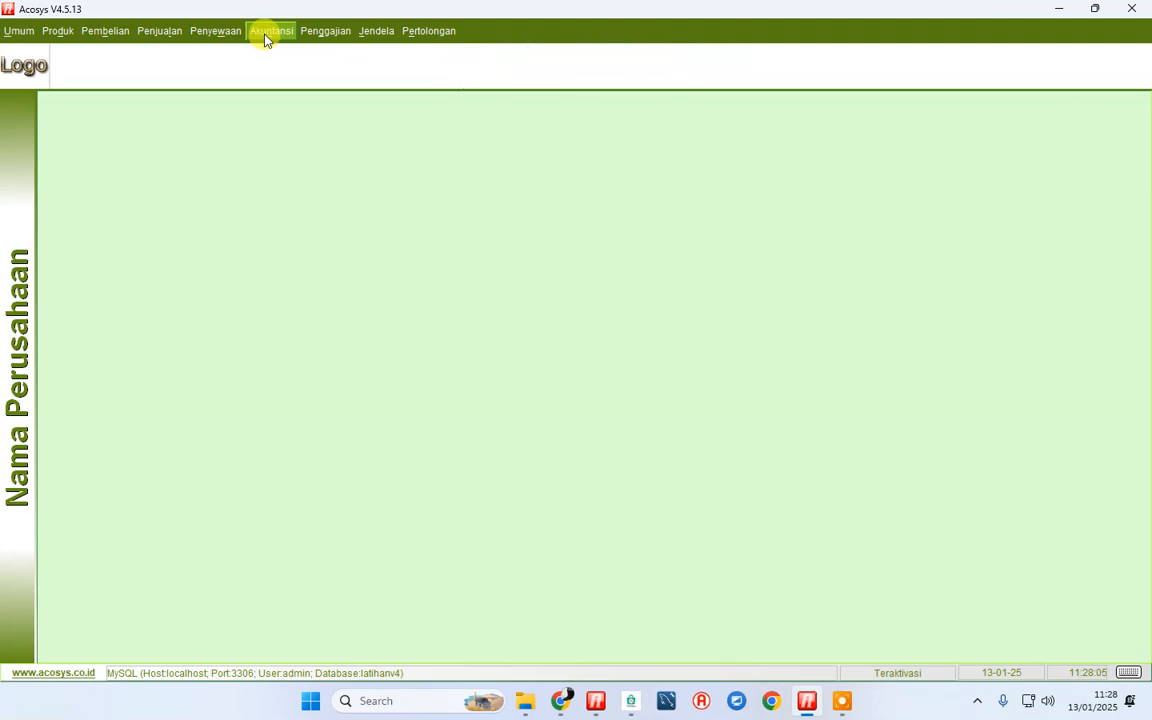
# Open the Input Jurnal form from the accounting module
pyautogui.click(266, 36)
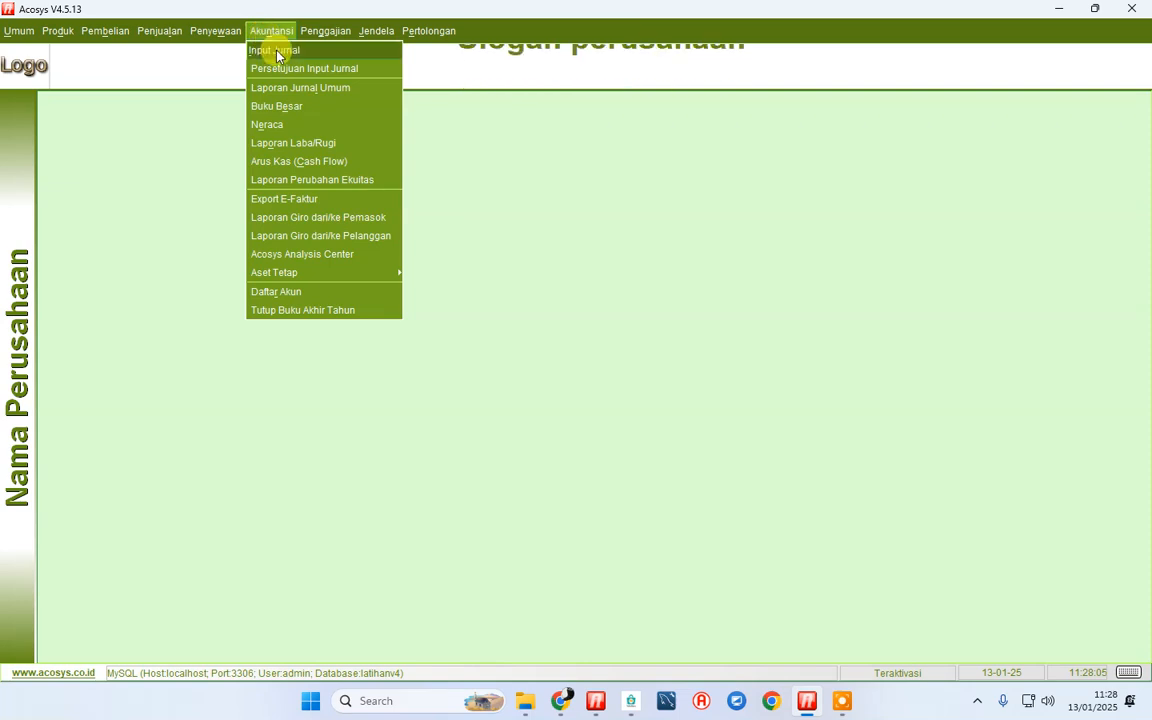
pyautogui.click(273, 49)
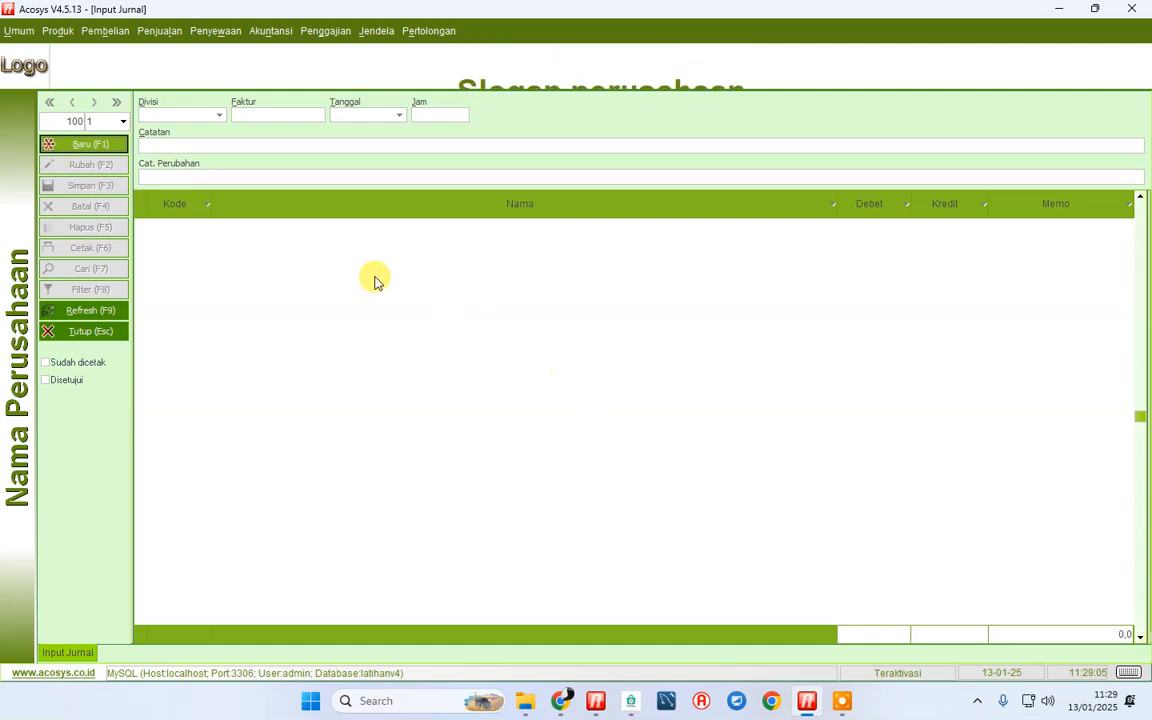
# Run the Rangkuman Penjualan sales report and preview it on screen
pyautogui.click(159, 31)
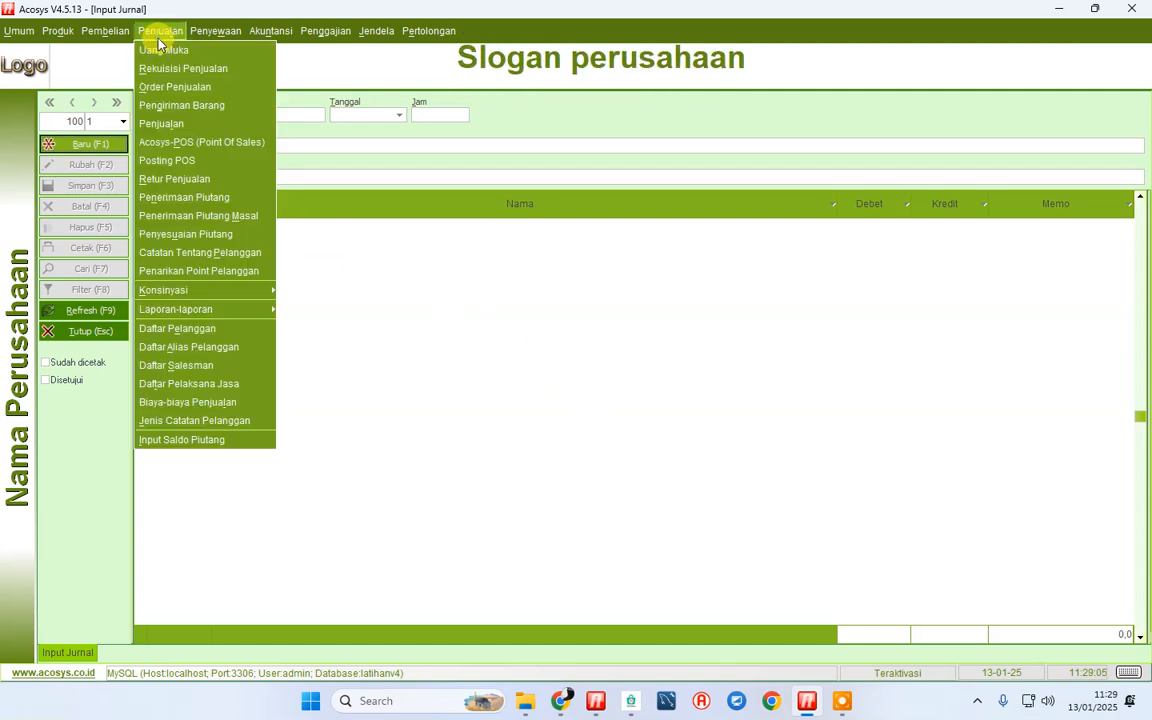
pyautogui.moveTo(236, 311)
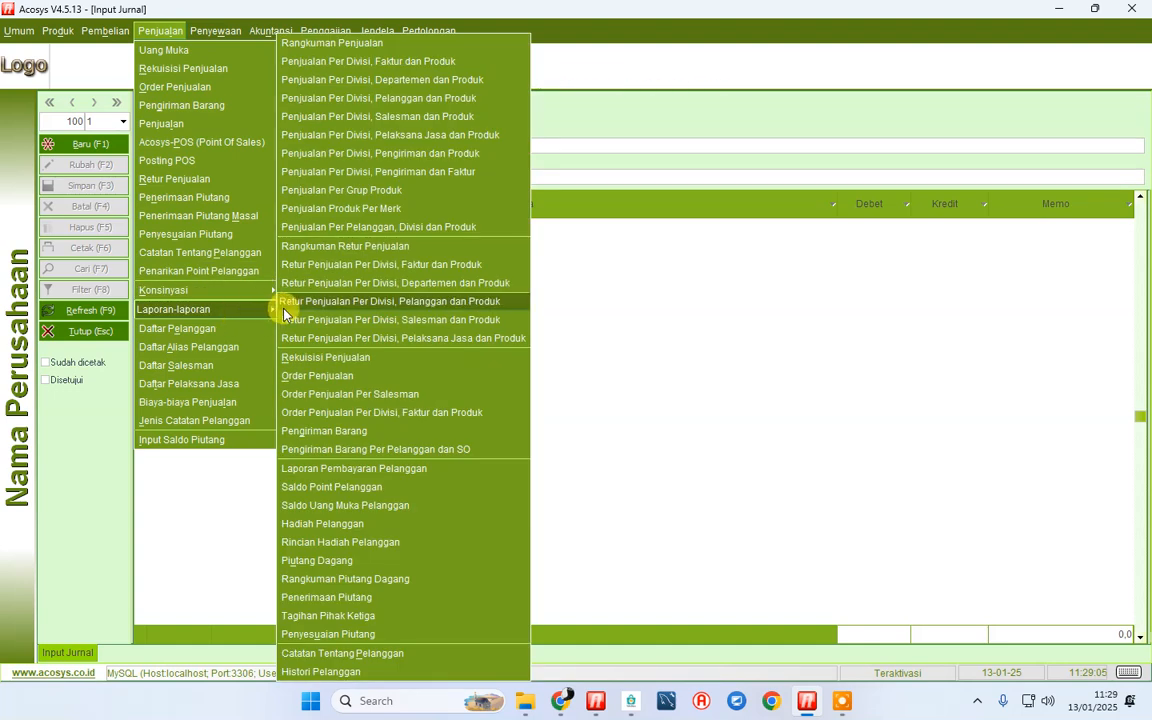
pyautogui.click(330, 43)
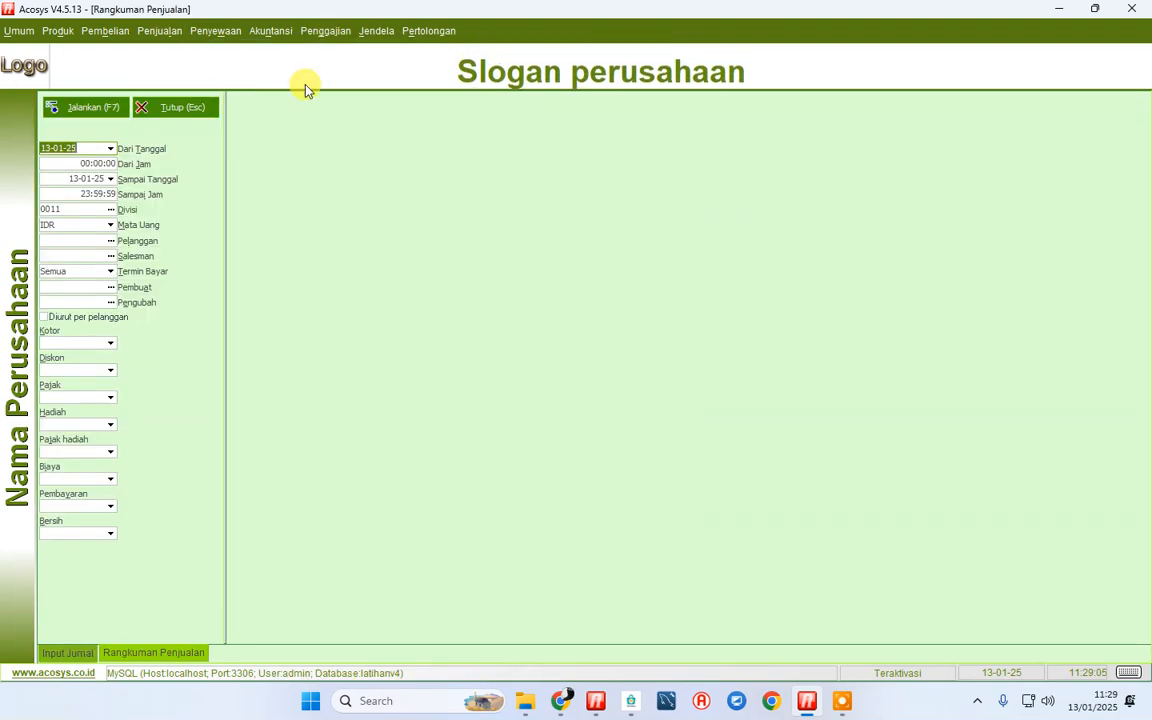
pyautogui.click(83, 108)
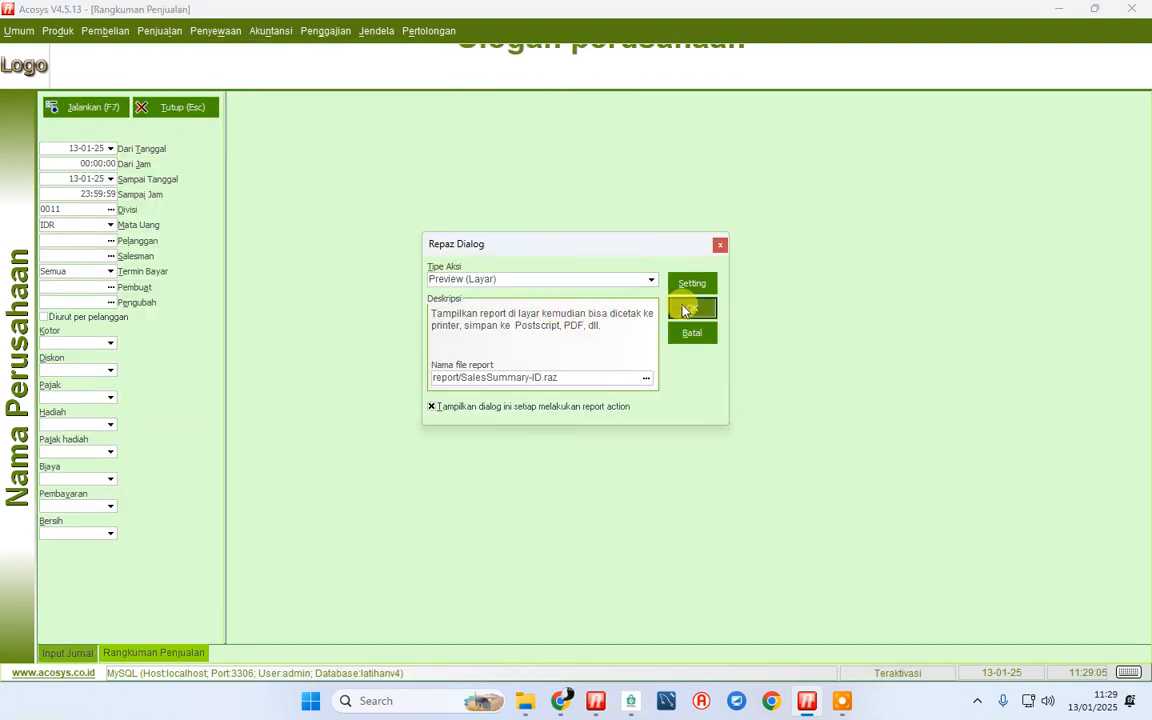
pyautogui.click(688, 283)
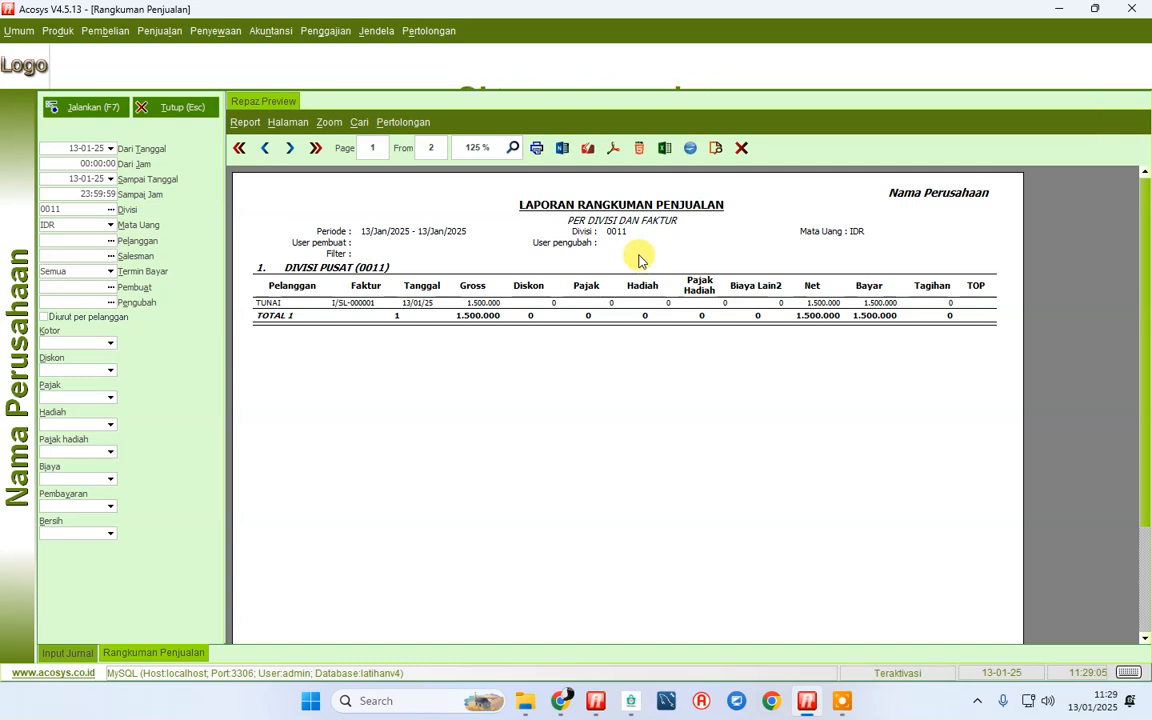
# Check the cash sale's invoice in the report against its record in the Penjualan form, and return to the report
pyautogui.scroll(-1, 355, 307)
pyautogui.click(353, 300)
pyautogui.rightClick(353, 300)
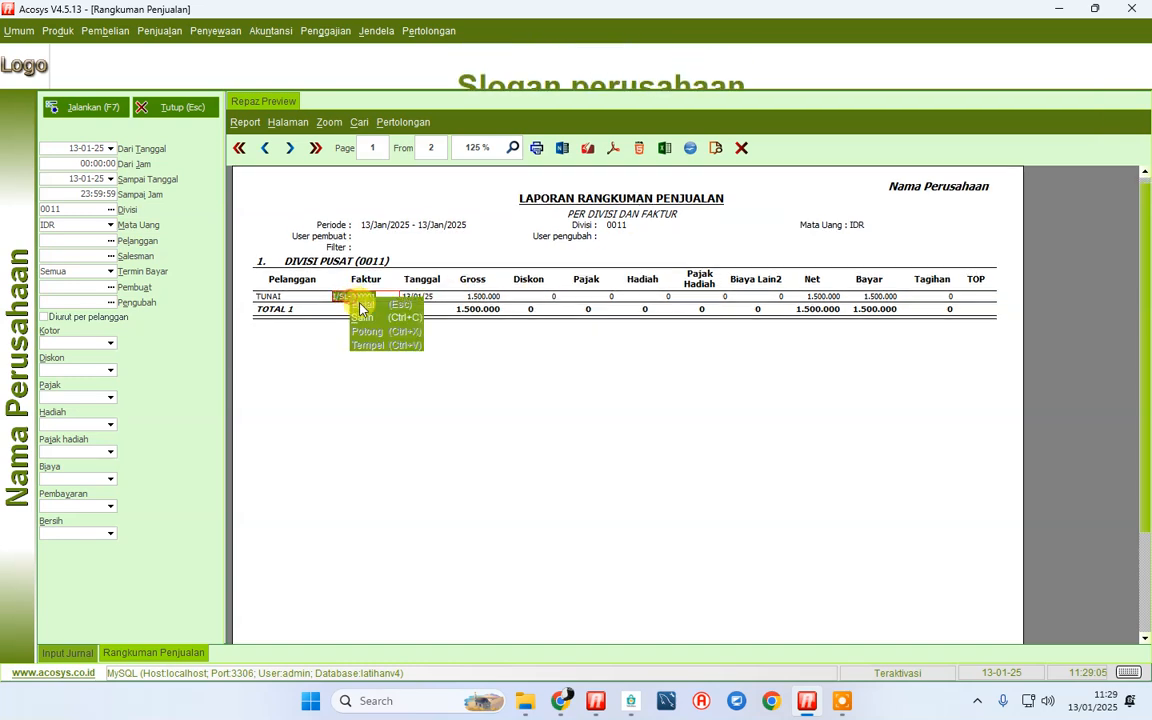
pyautogui.click(150, 28)
pyautogui.click(162, 124)
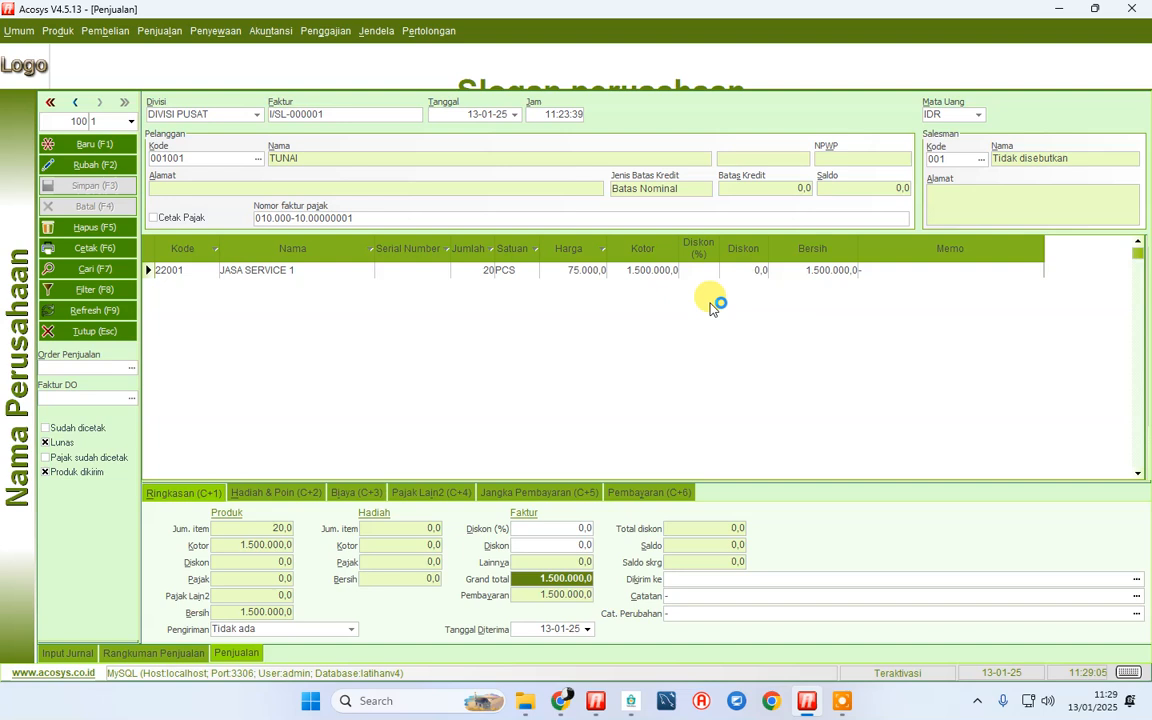
pyautogui.click(153, 652)
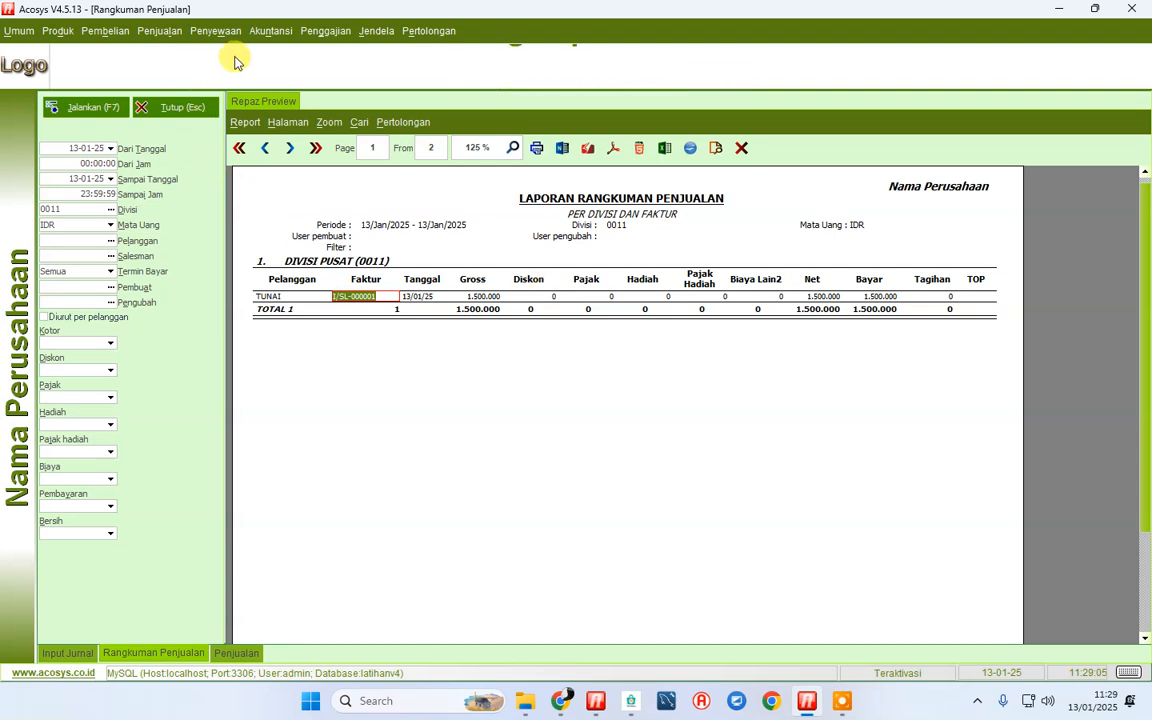
# Preview the Buku Besar report for account 101.001 Kas and examine its sales entry
pyautogui.click(270, 31)
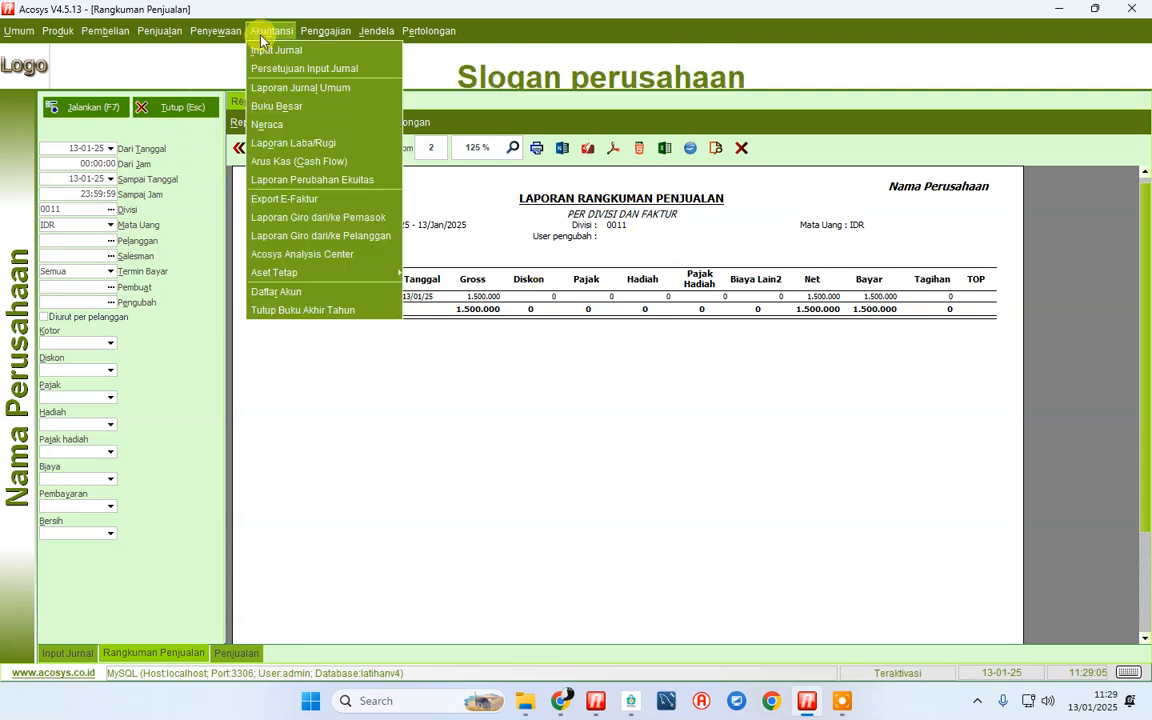
pyautogui.click(279, 105)
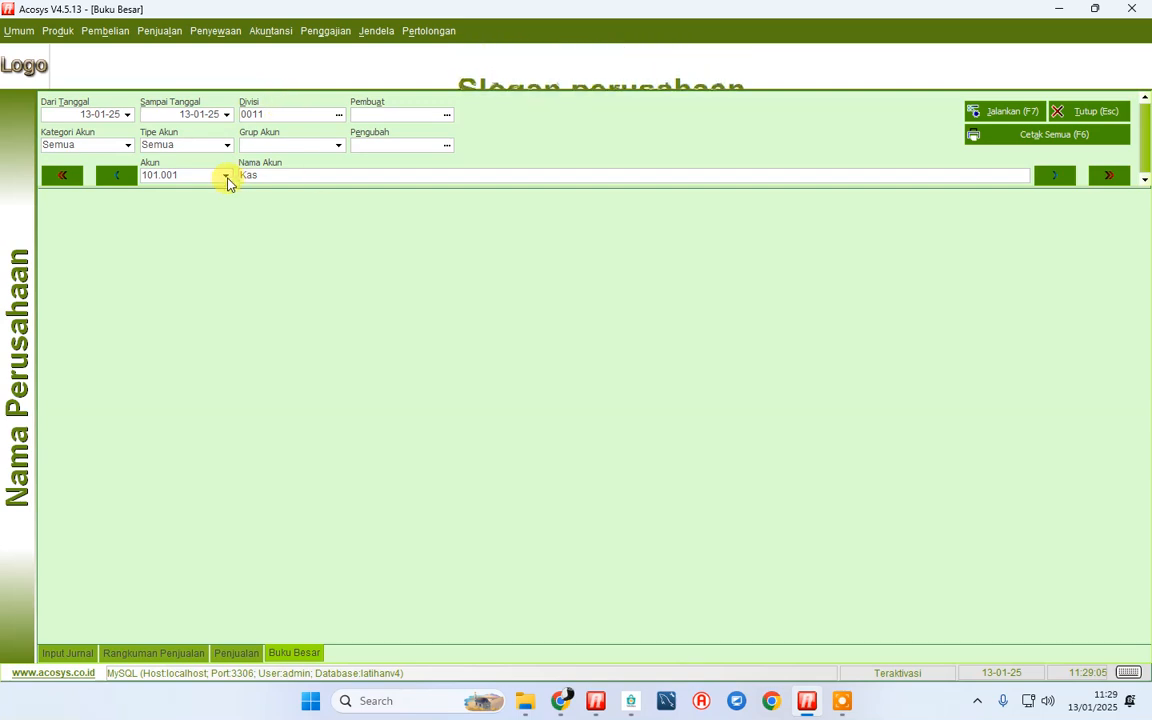
pyautogui.click(978, 138)
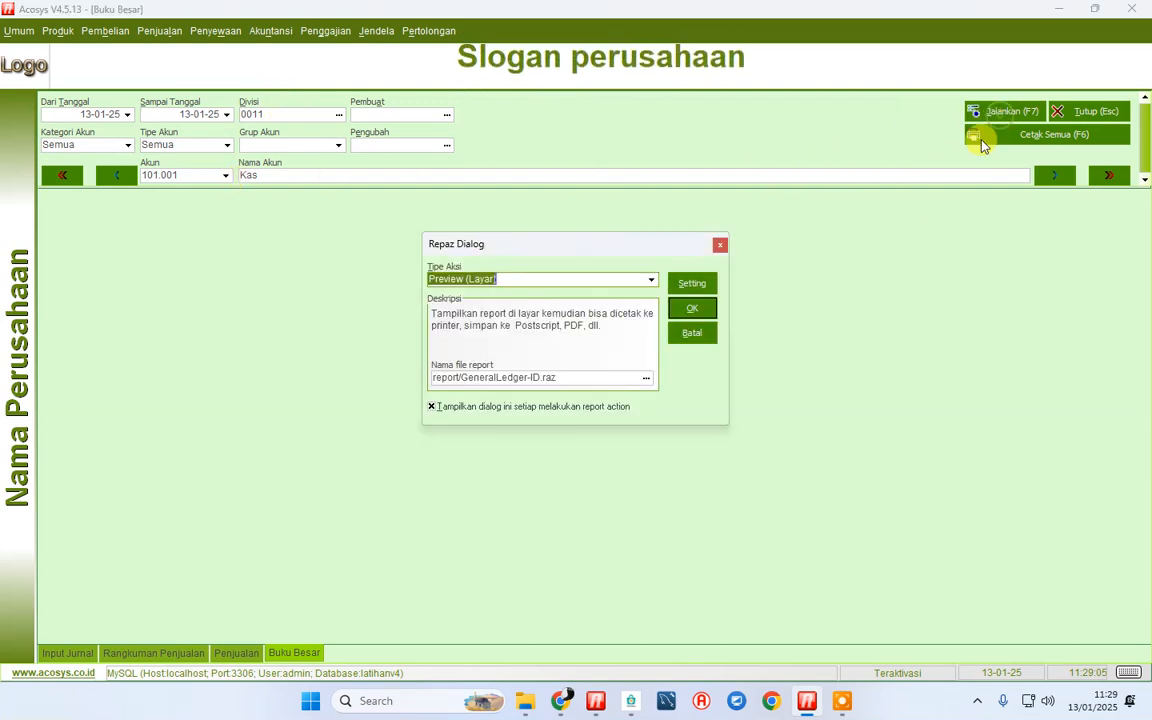
pyautogui.click(692, 310)
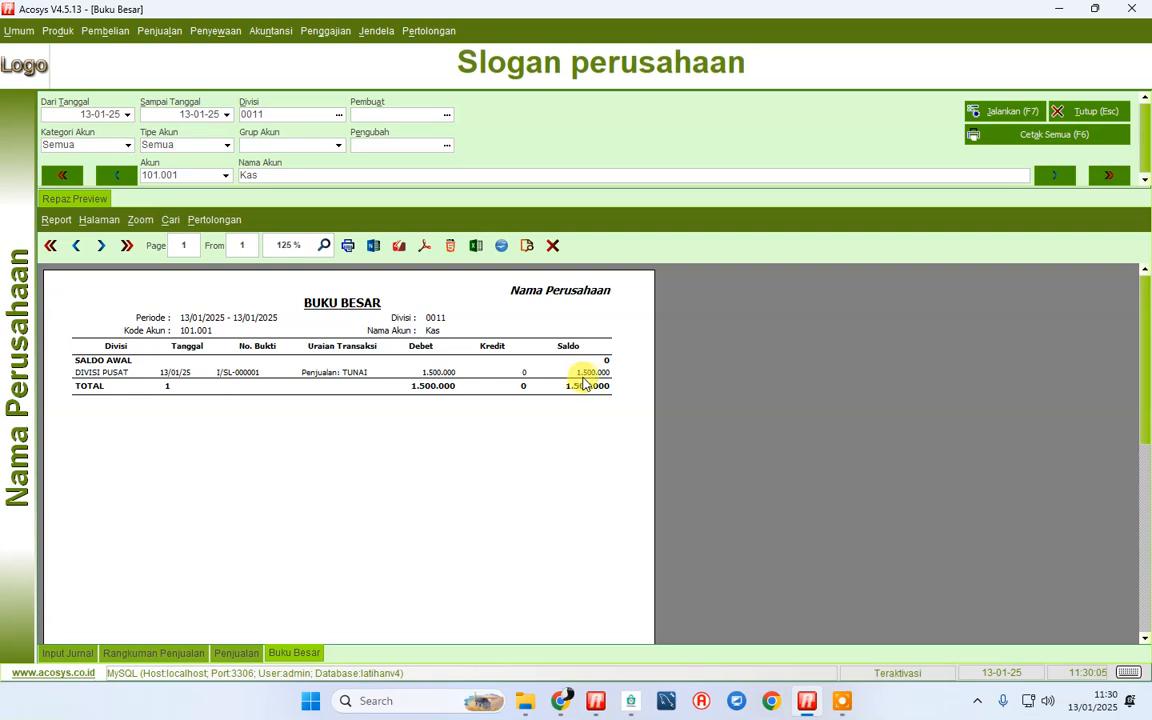
pyautogui.scroll(-1, 588, 378)
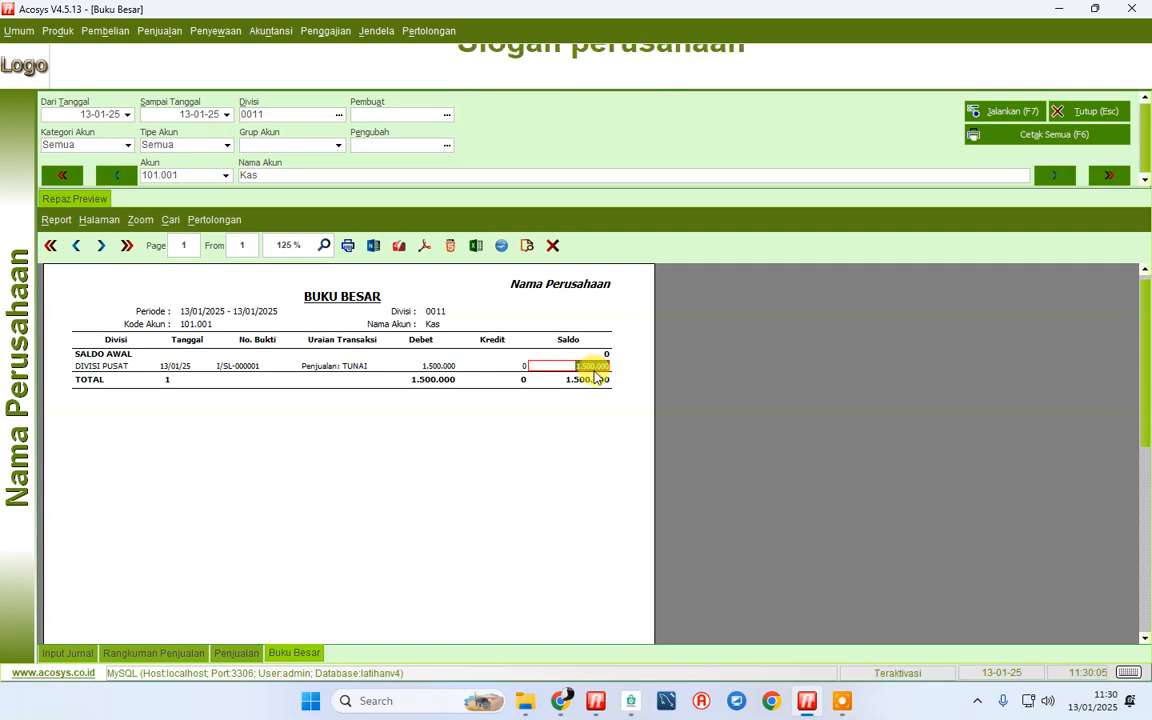
# Preview the Laporan Laba/Rugi report for the period 01-01-25 to 31-01-25
pyautogui.click(270, 31)
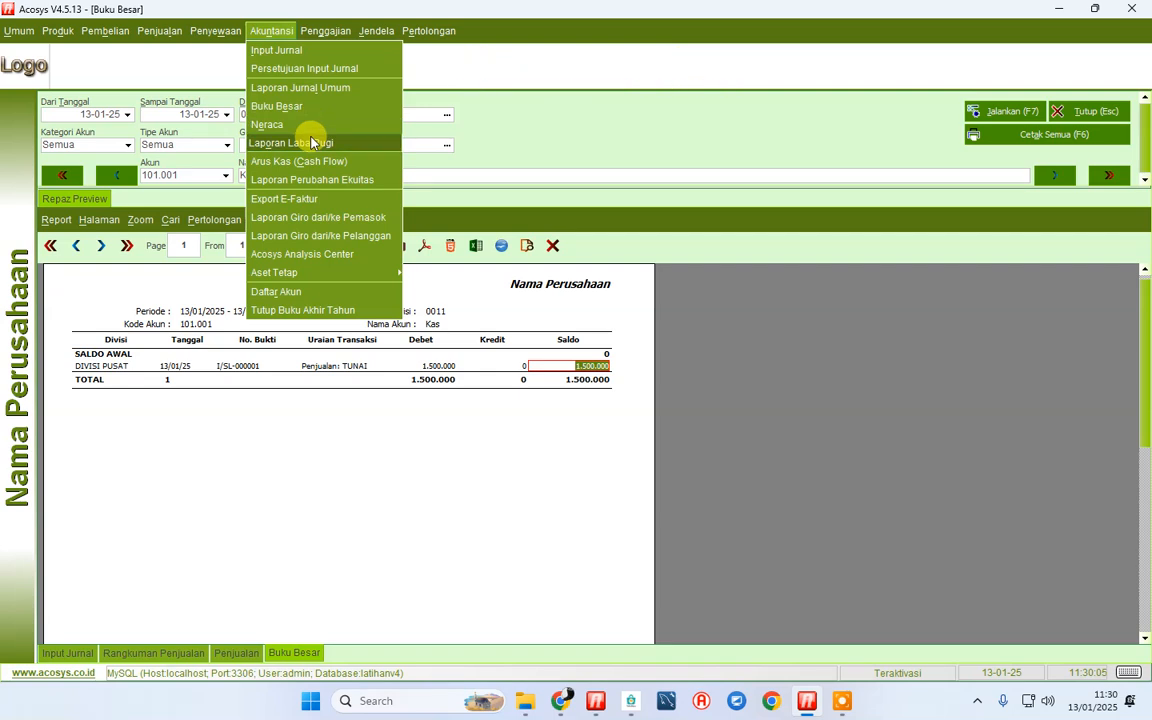
pyautogui.click(312, 142)
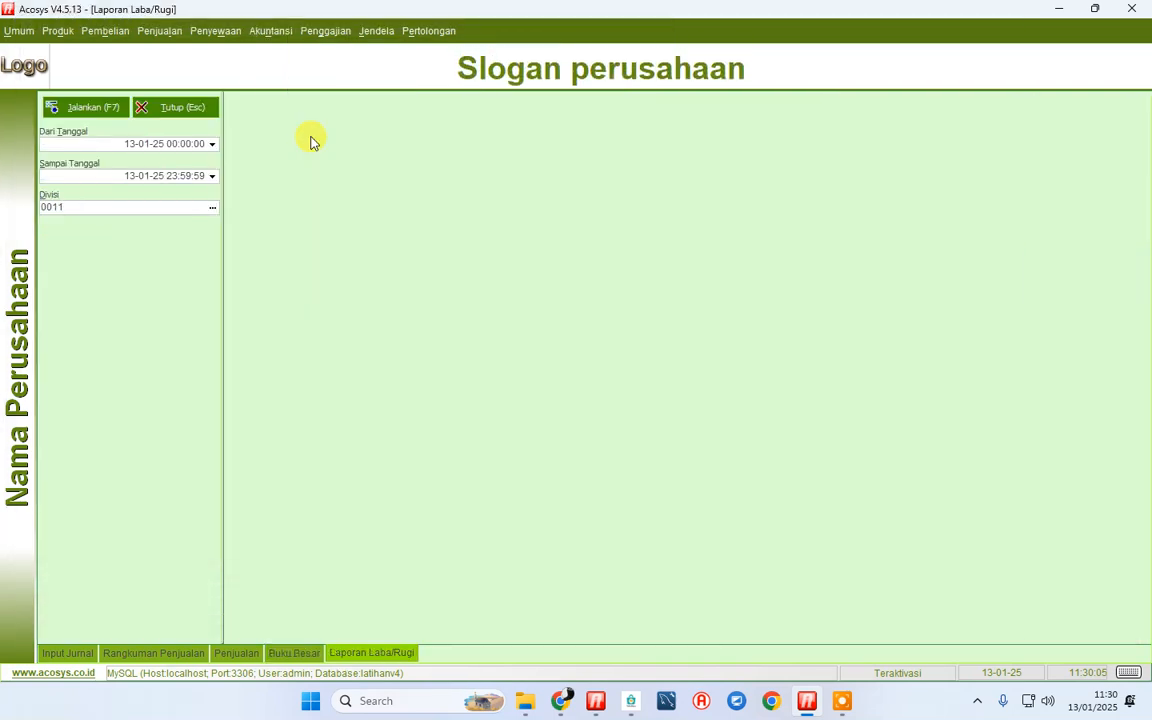
pyautogui.click(213, 145)
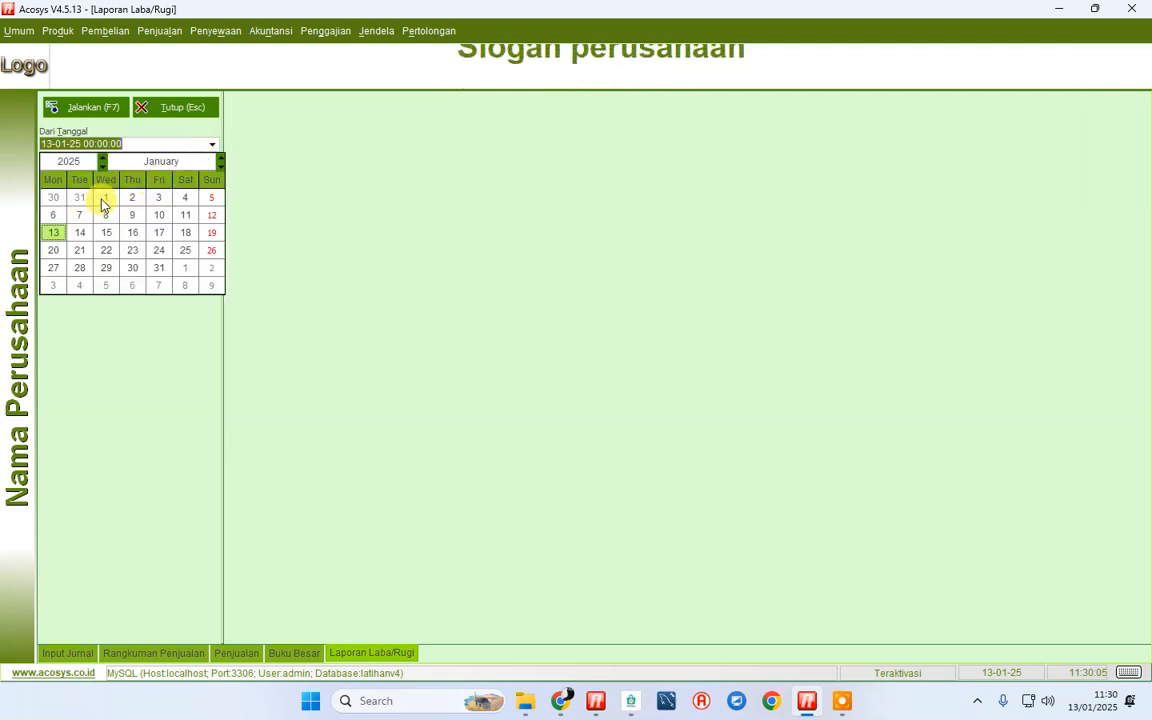
pyautogui.click(101, 198)
pyautogui.click(212, 177)
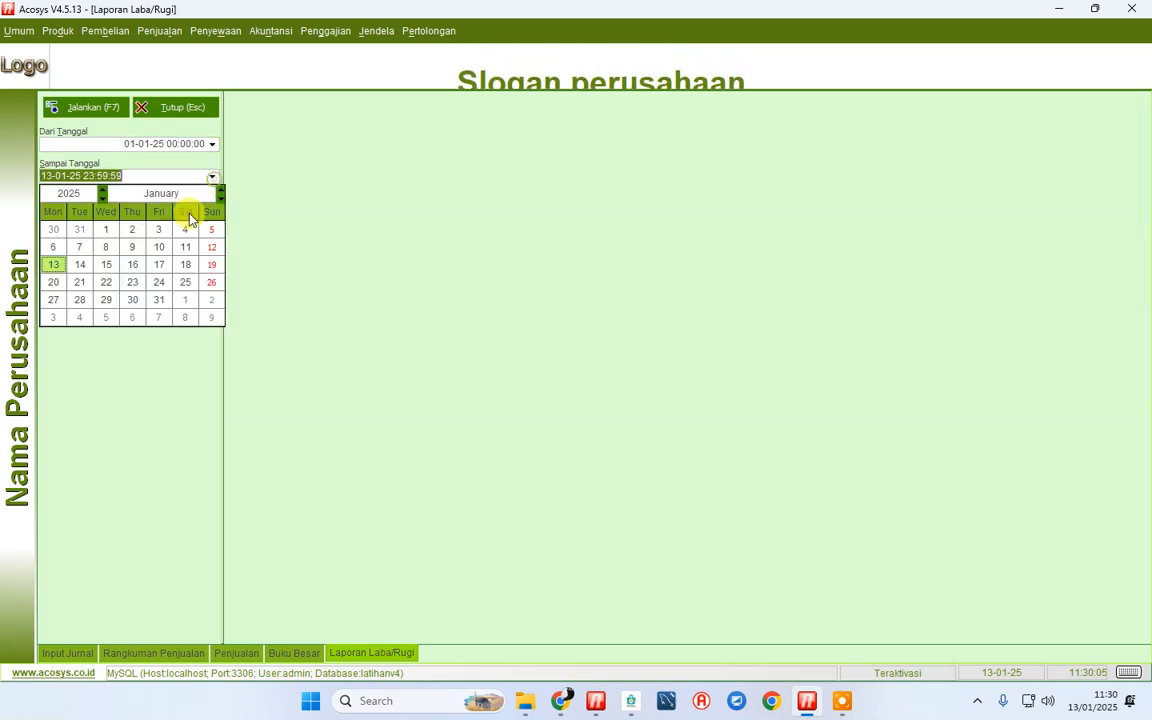
pyautogui.click(157, 300)
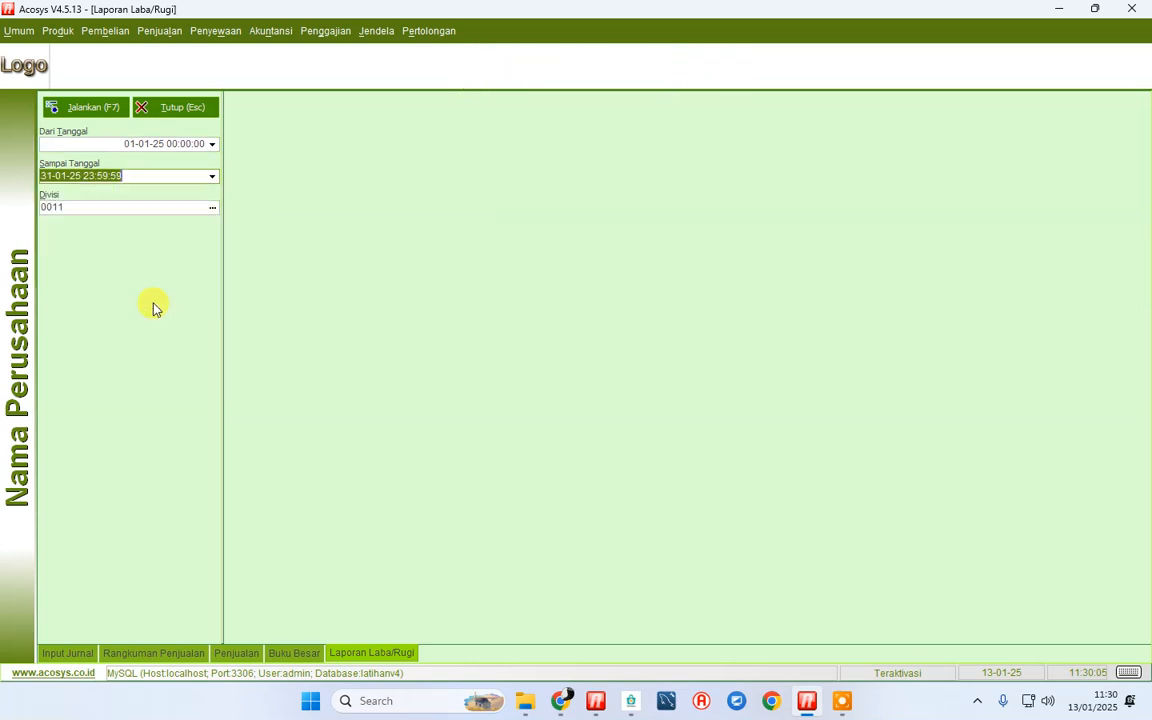
pyautogui.click(86, 107)
pyautogui.click(689, 309)
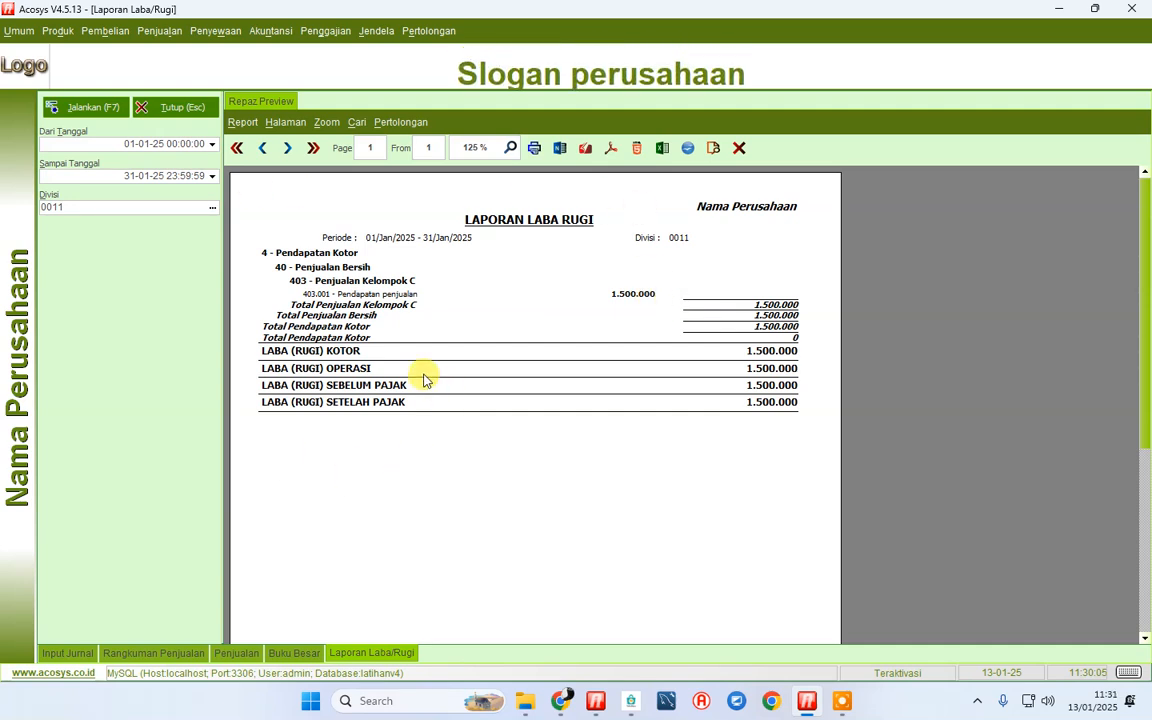
# Examine the revenue account groups, sales income amount and gross income totals in the profit and loss report
pyautogui.click(546, 222)
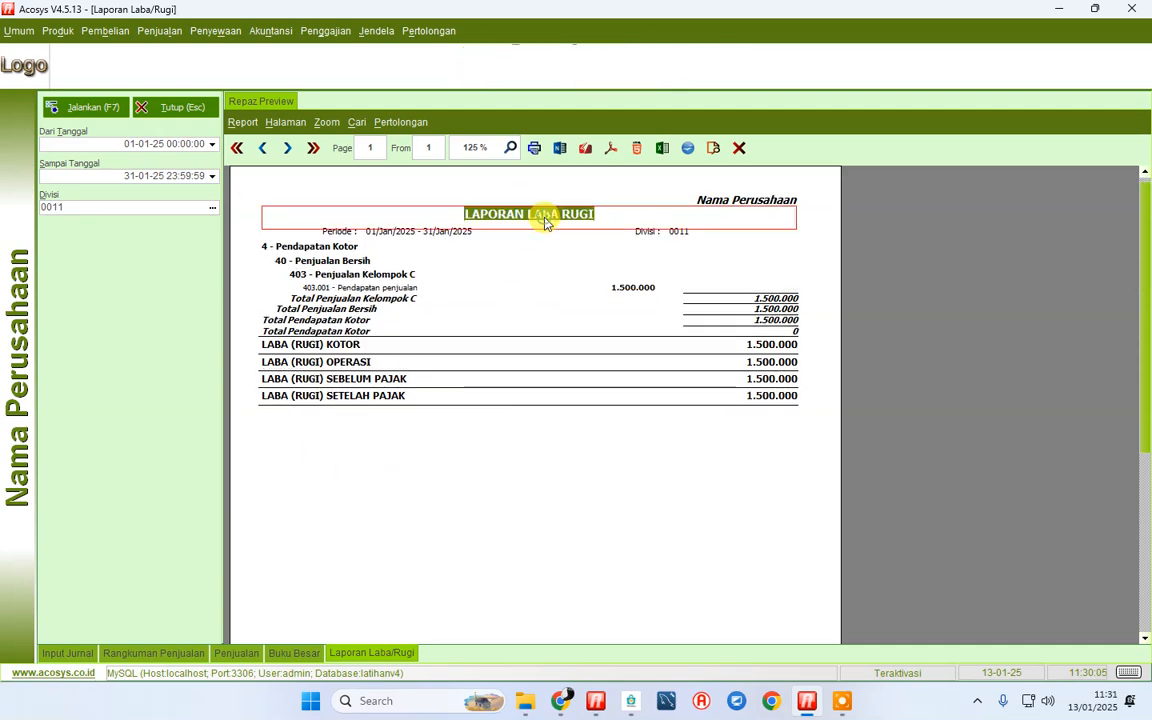
pyautogui.click(307, 248)
pyautogui.click(312, 272)
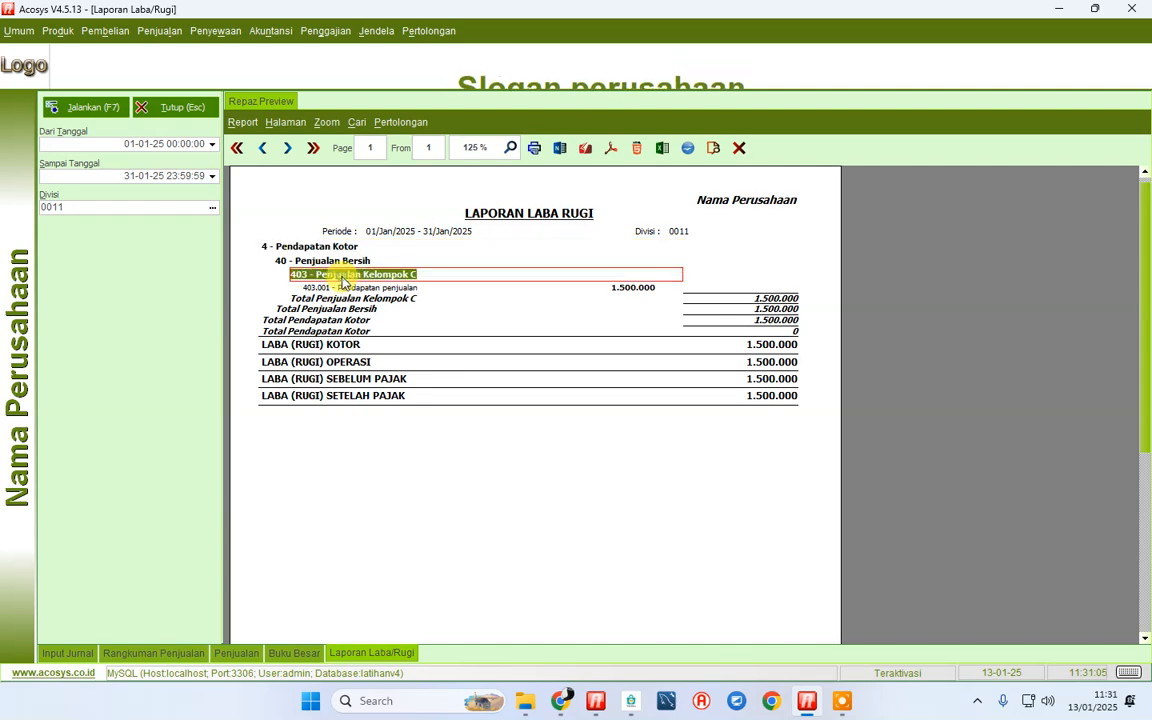
pyautogui.click(626, 288)
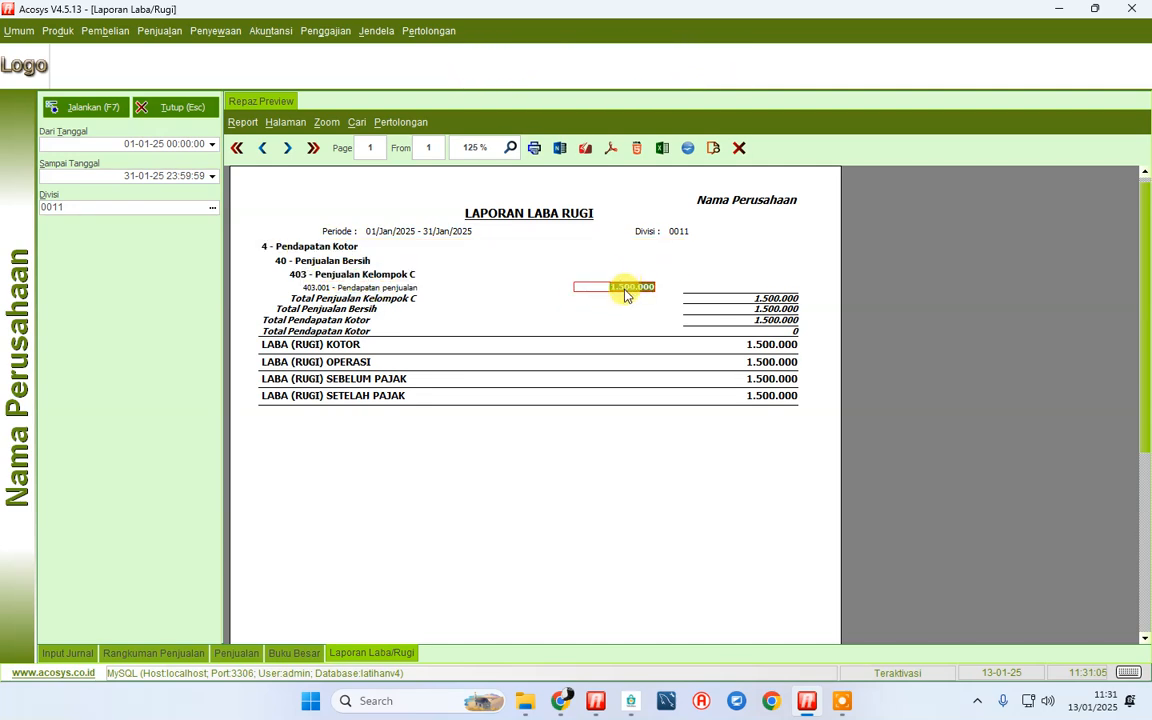
pyautogui.click(776, 300)
pyautogui.click(776, 309)
pyautogui.click(781, 321)
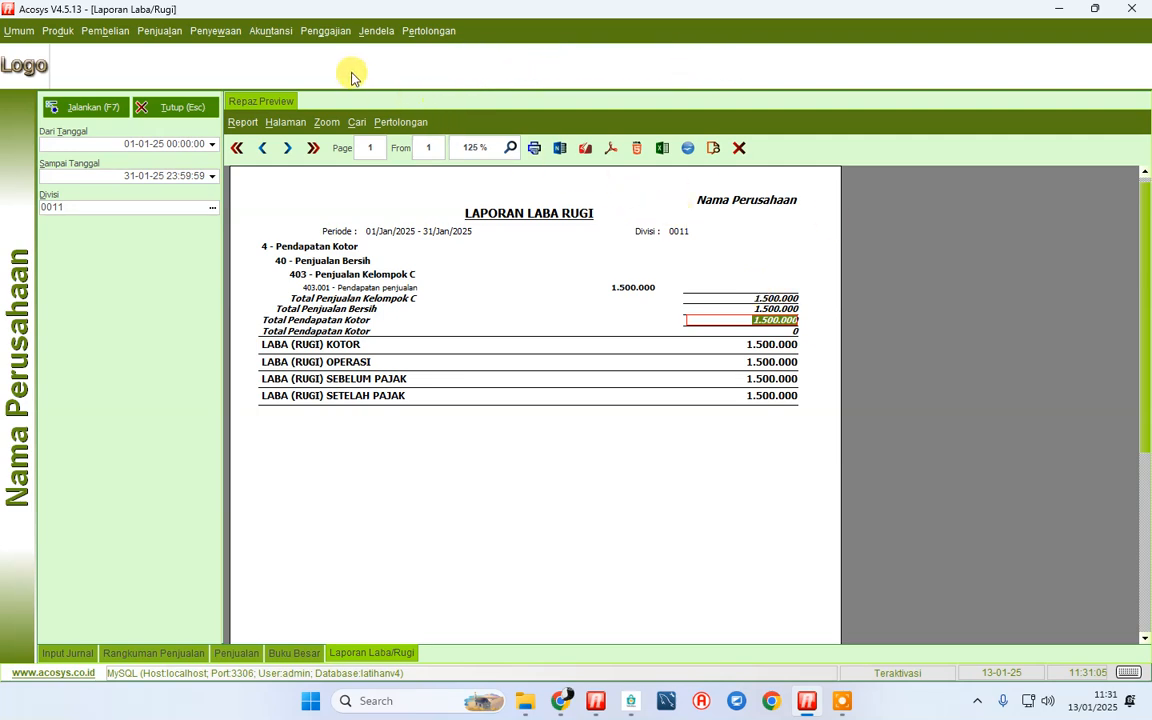
# Start a new journal entry in Input Jurnal with the note "bayar listrik jan 25" and begin its first line
pyautogui.click(277, 33)
pyautogui.click(279, 48)
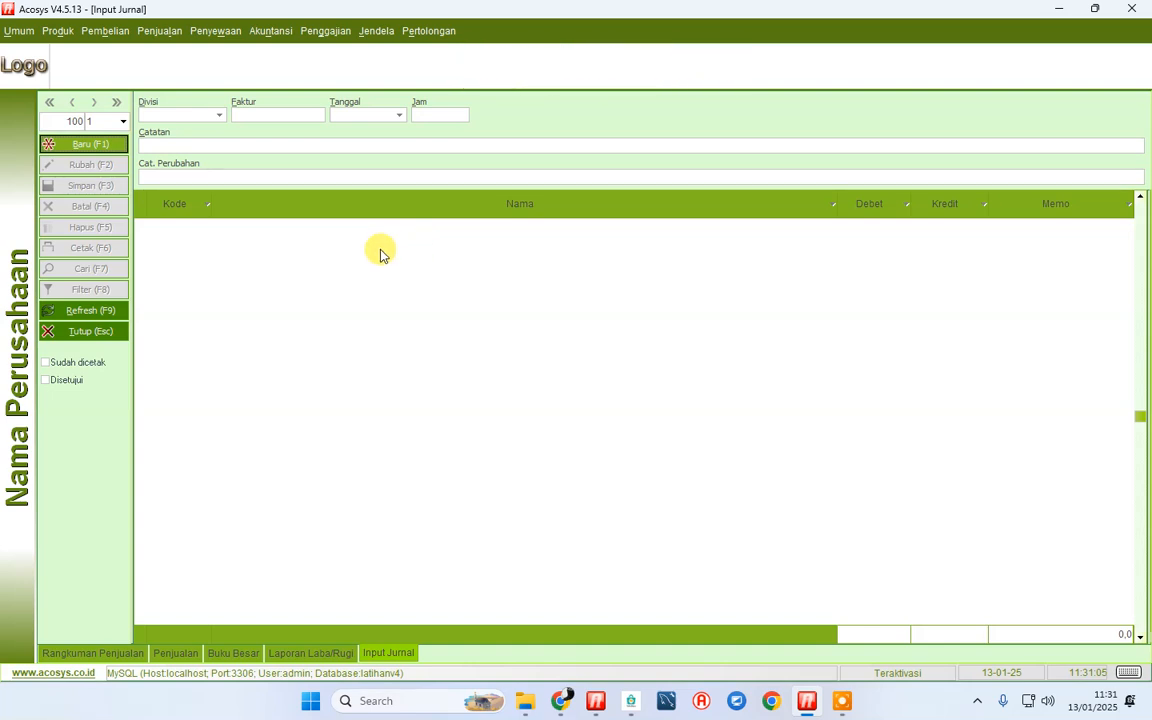
pyautogui.click(93, 145)
pyautogui.click(157, 147)
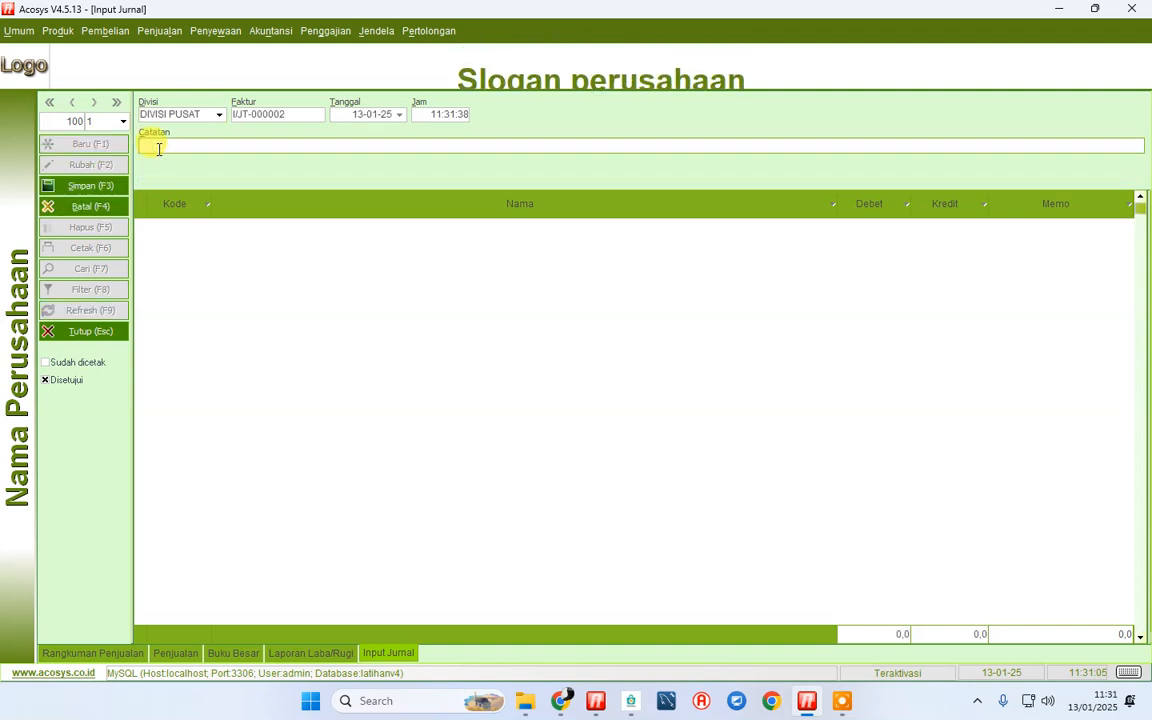
pyautogui.write('bayar listrik')
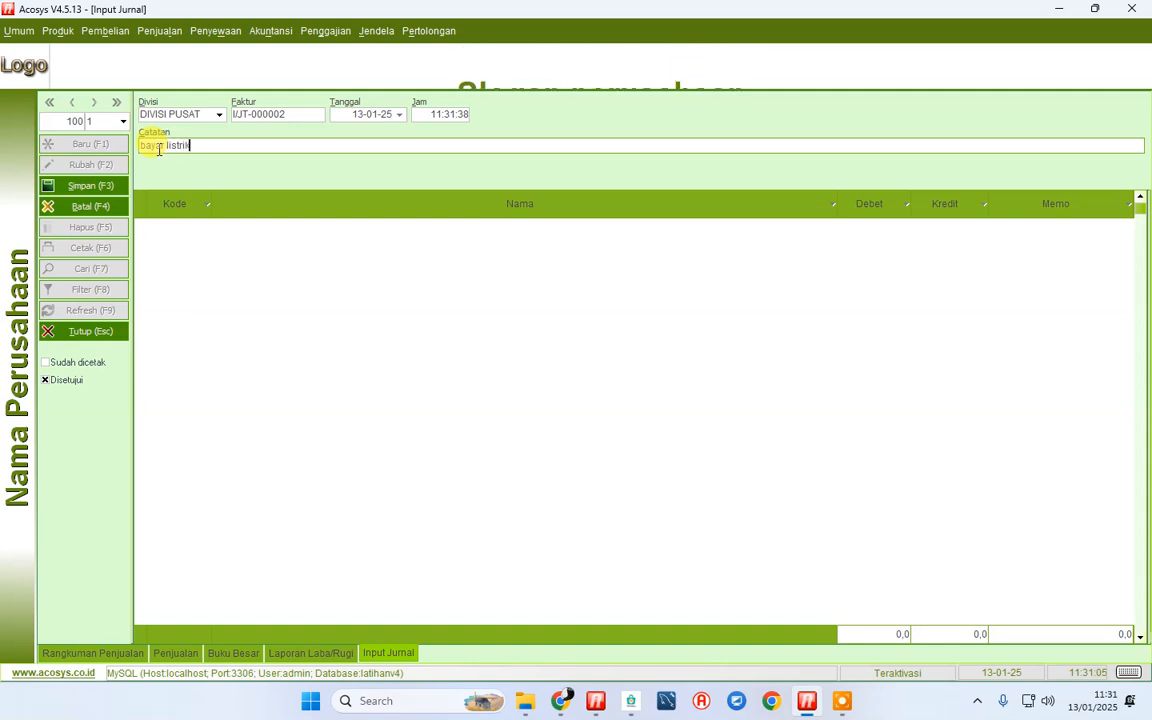
pyautogui.write(' jan 25')
pyautogui.press('Return')
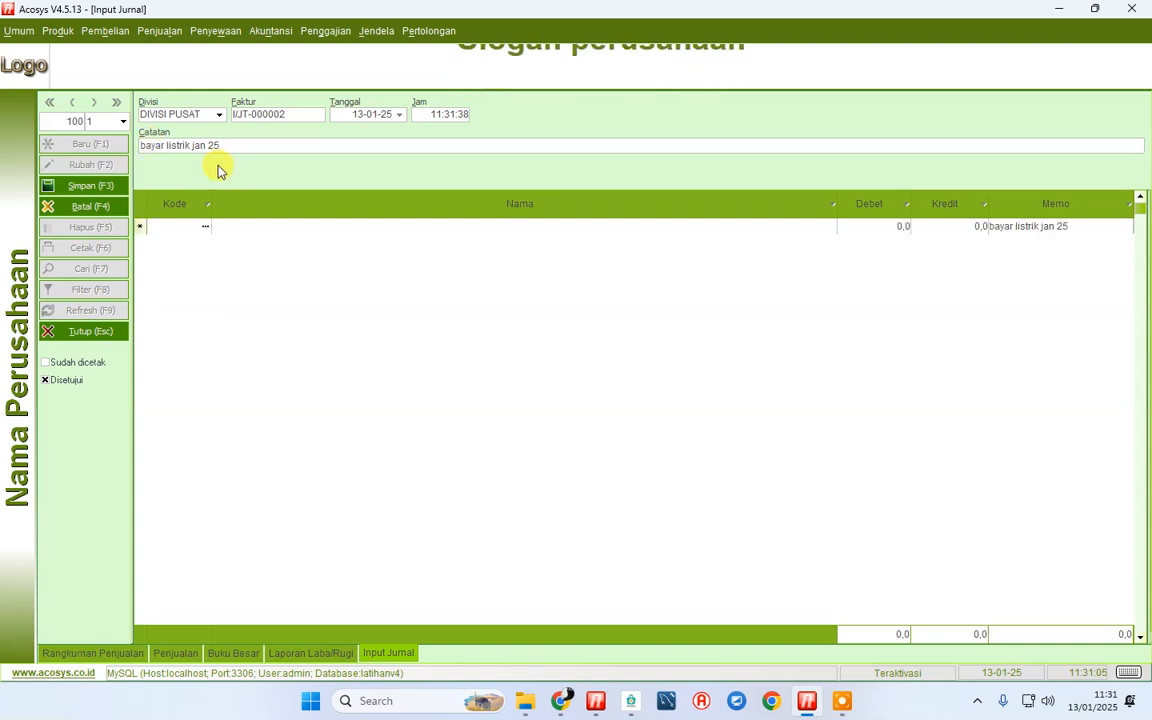
# Search the account lookup by Nama Akun for "kas" and close it without picking an account
pyautogui.click(206, 229)
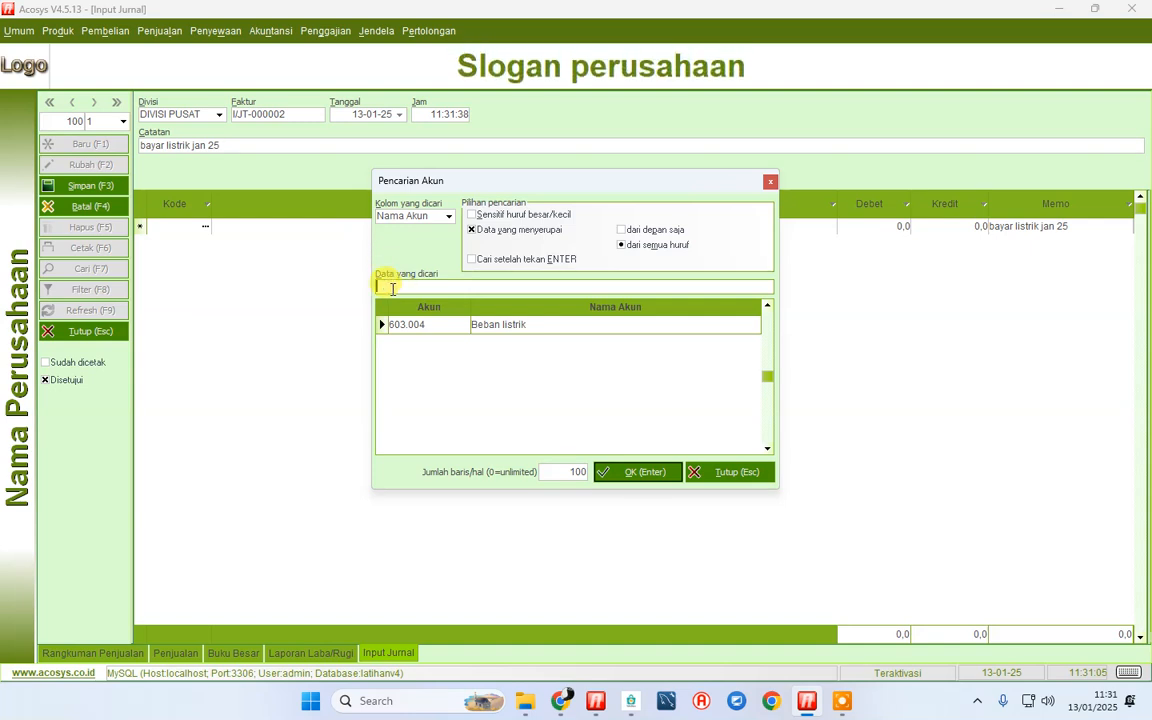
pyautogui.write('kas')
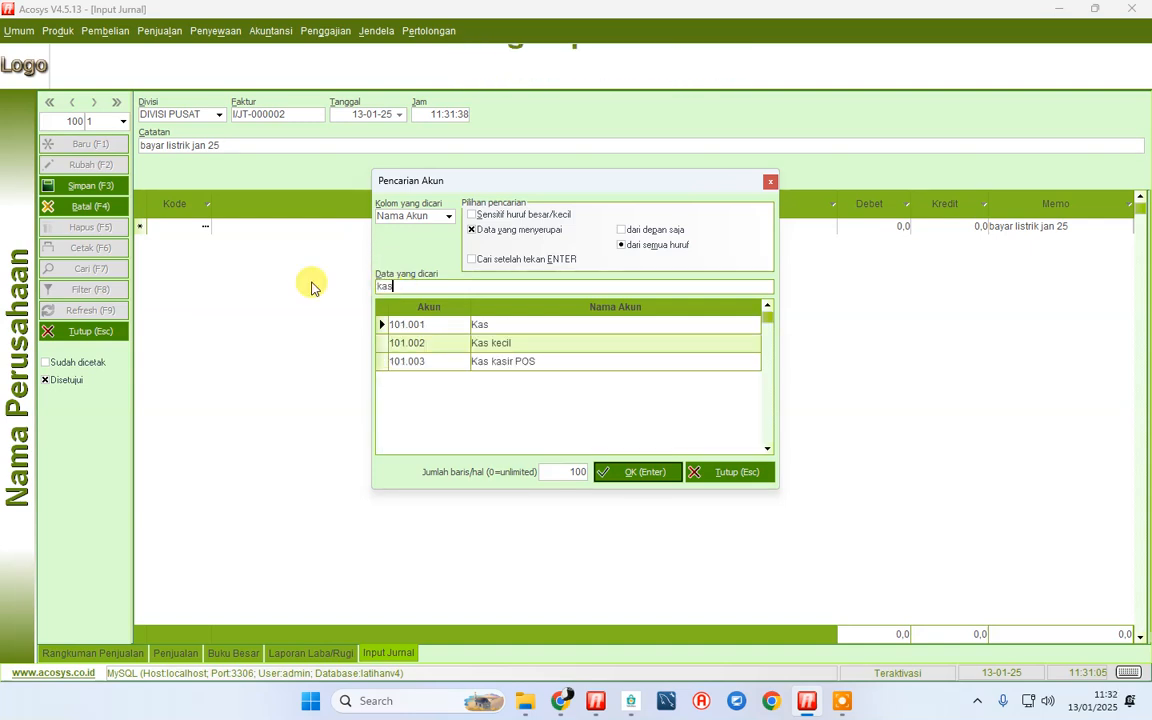
pyautogui.click(449, 217)
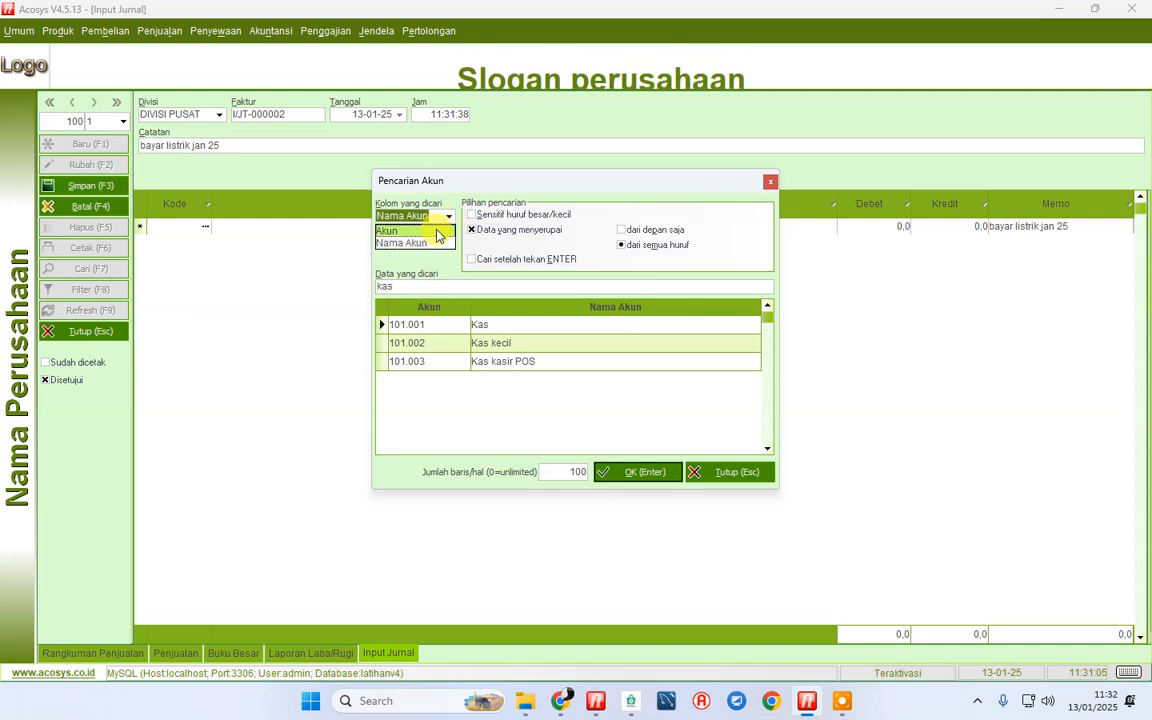
pyautogui.click(420, 242)
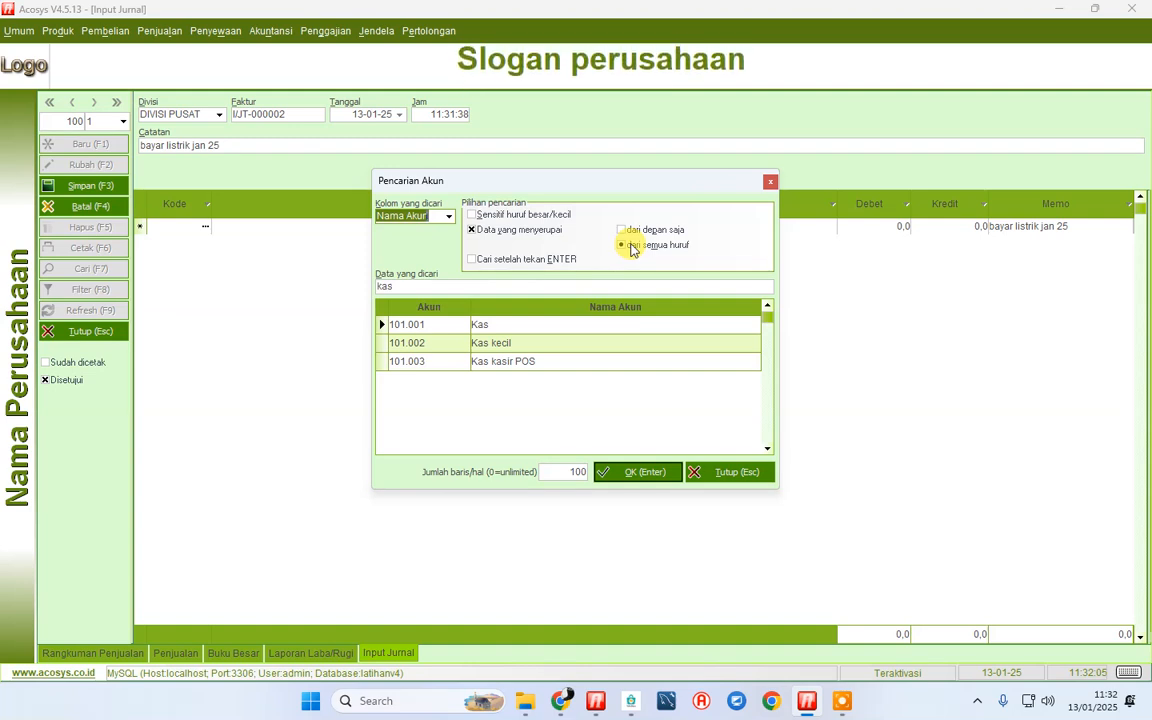
pyautogui.doubleClick(407, 289)
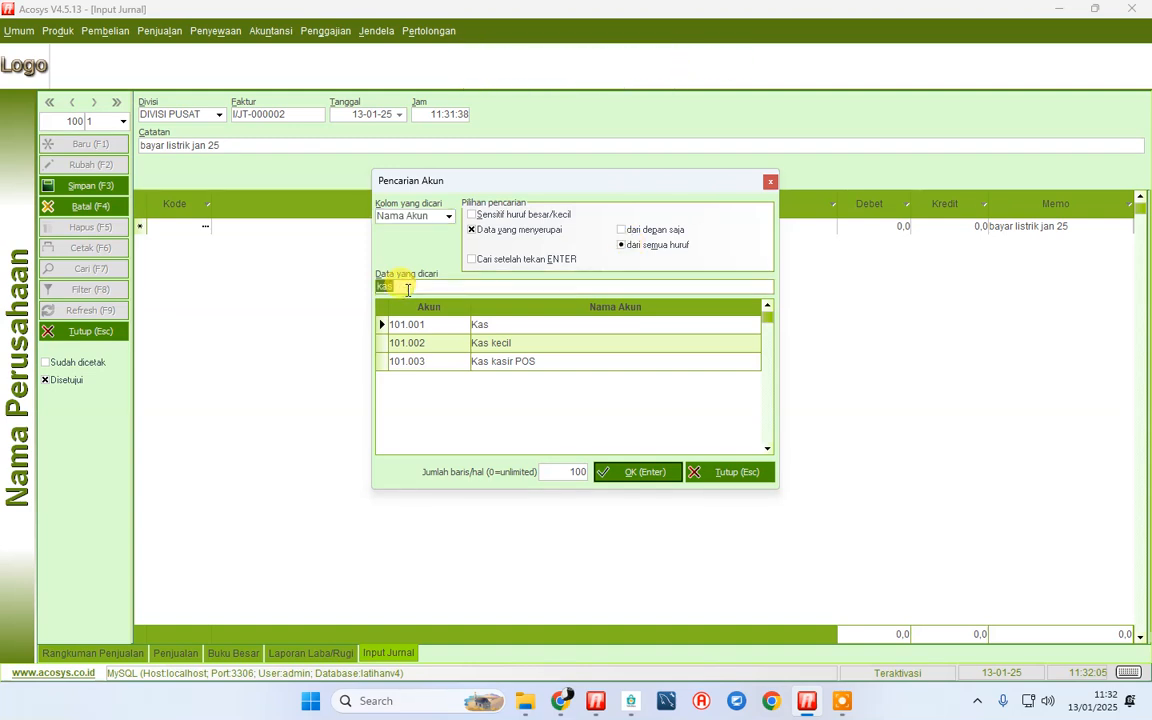
pyautogui.click(484, 330)
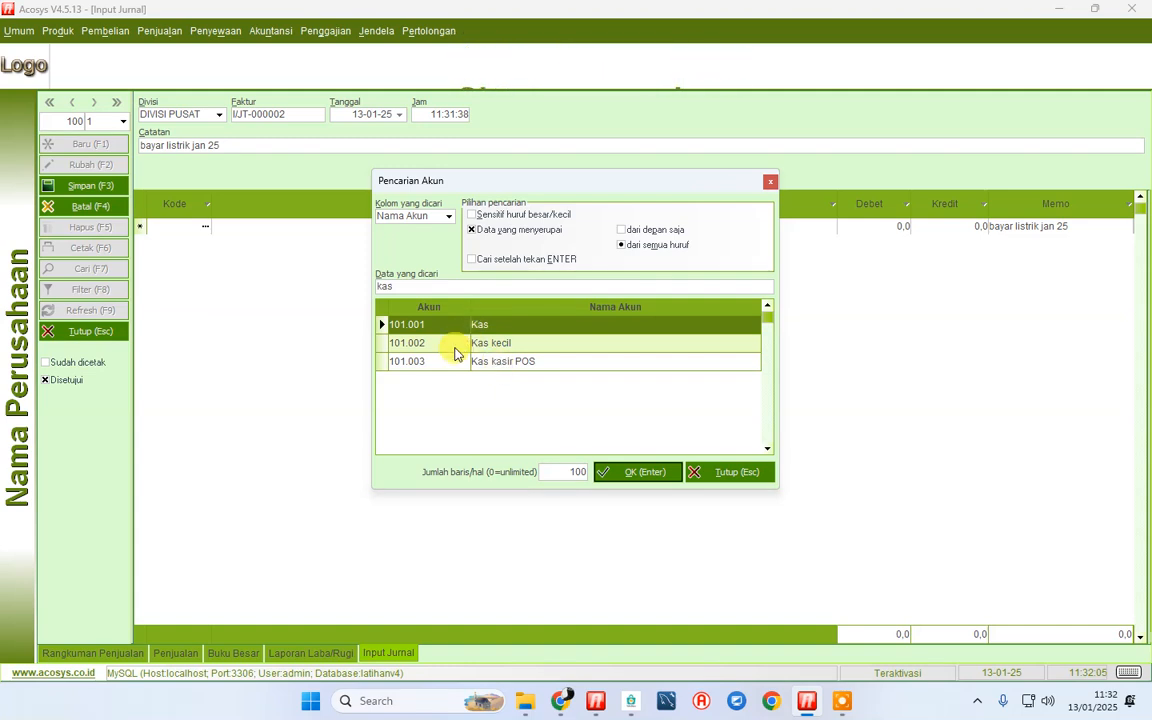
pyautogui.click(731, 473)
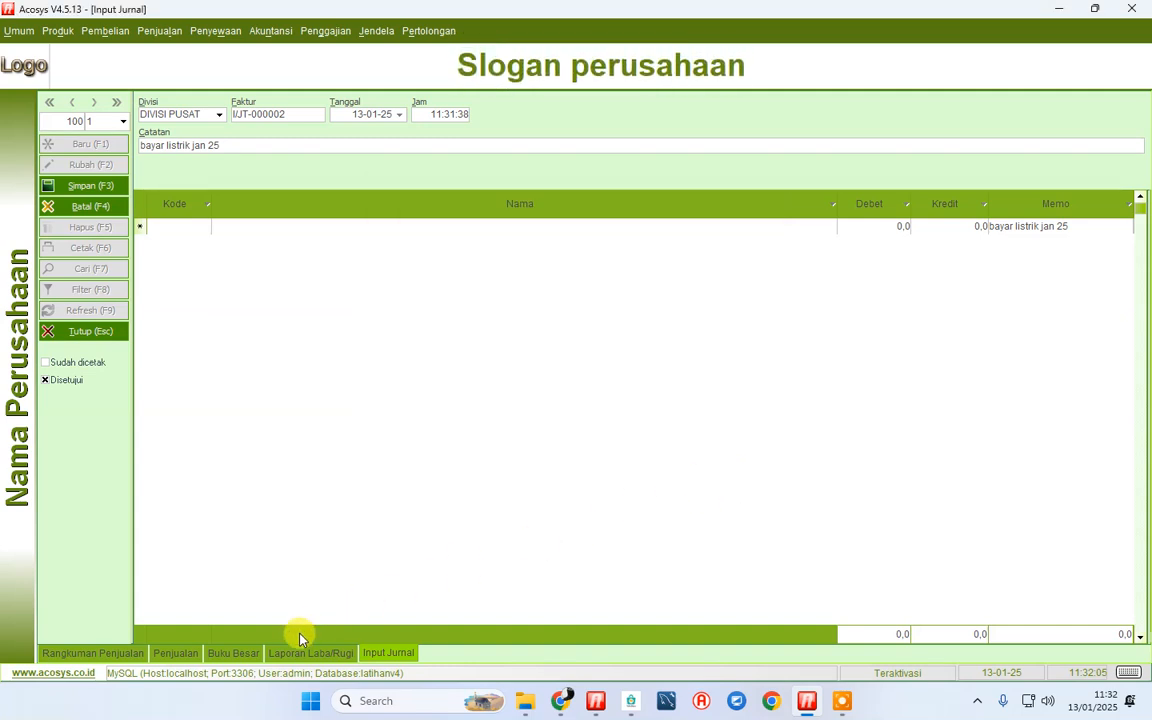
# Check the Kas account in the Buku Besar report's account list
pyautogui.click(250, 654)
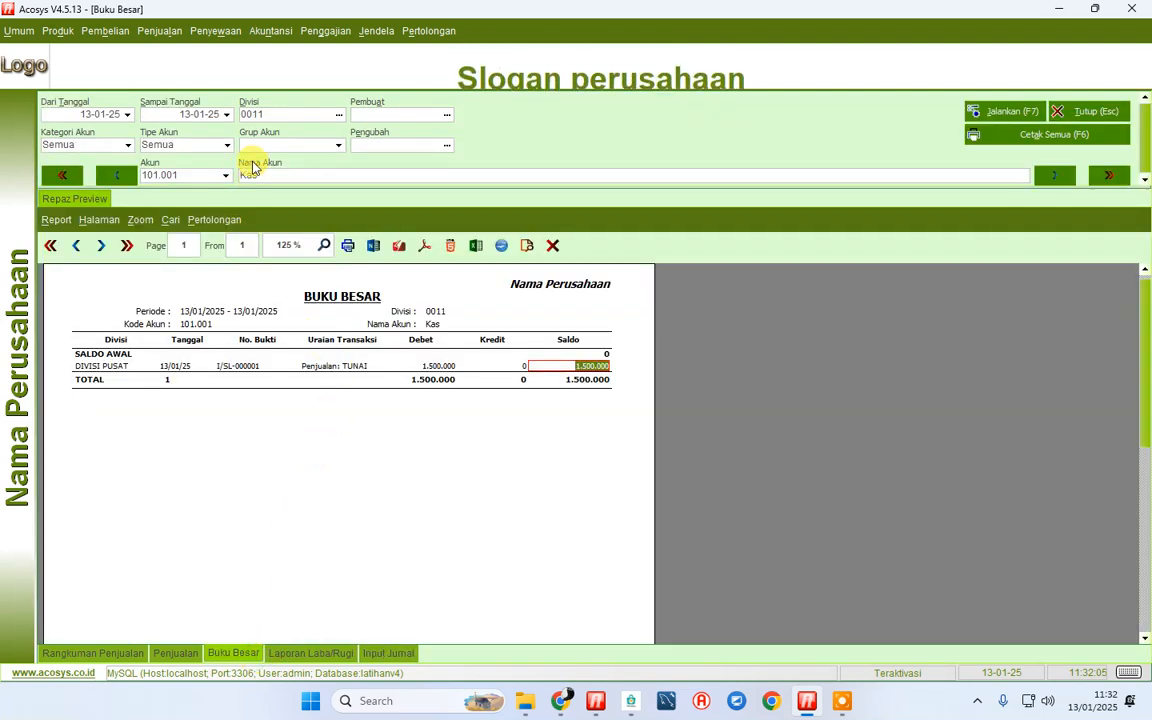
pyautogui.click(225, 176)
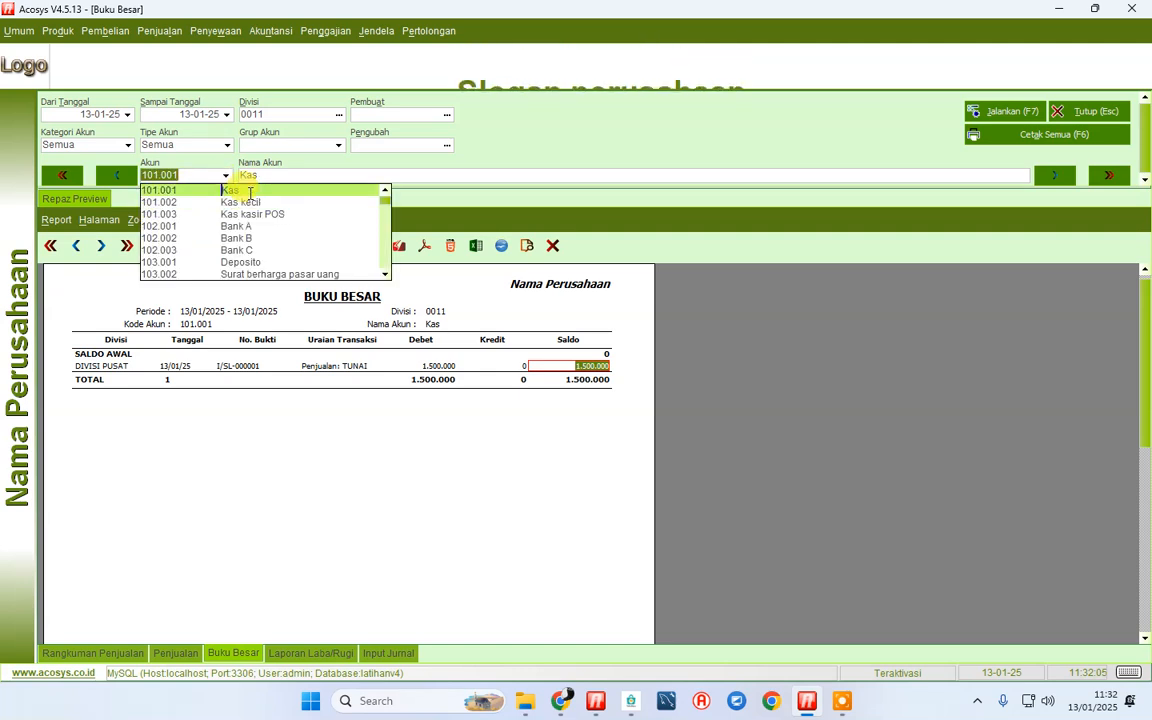
pyautogui.click(231, 189)
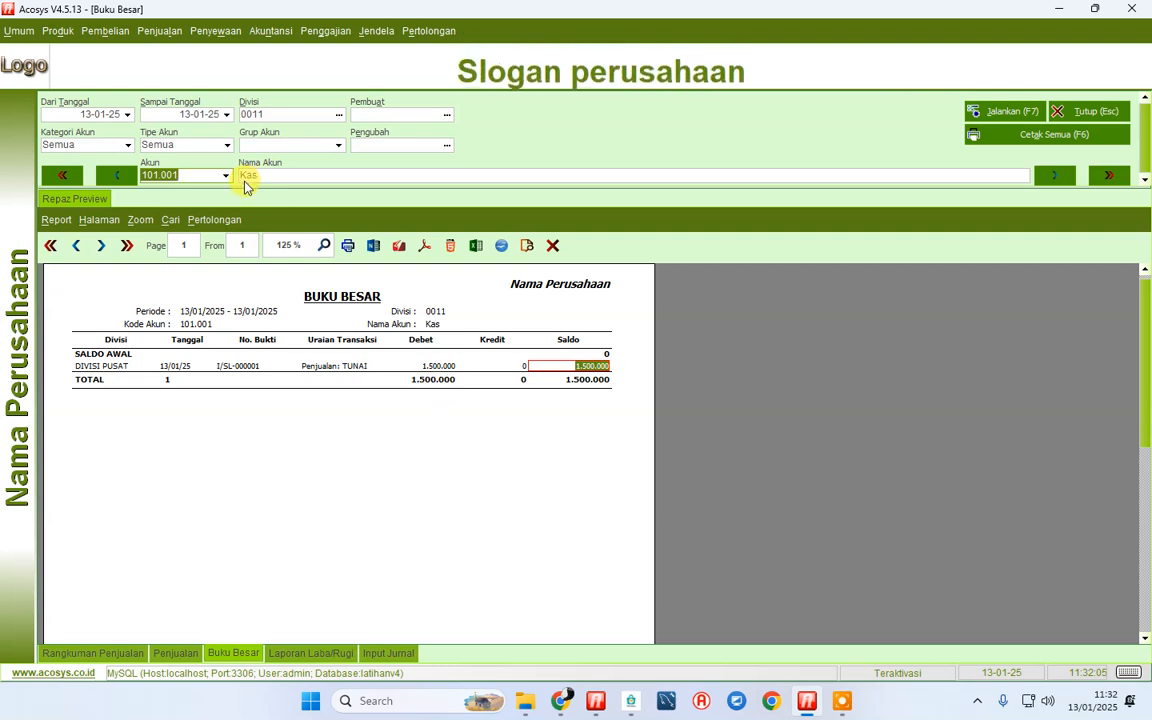
# Fill the first journal line in Input Jurnal with account 101.001 Kas and a credit of 200000
pyautogui.click(390, 652)
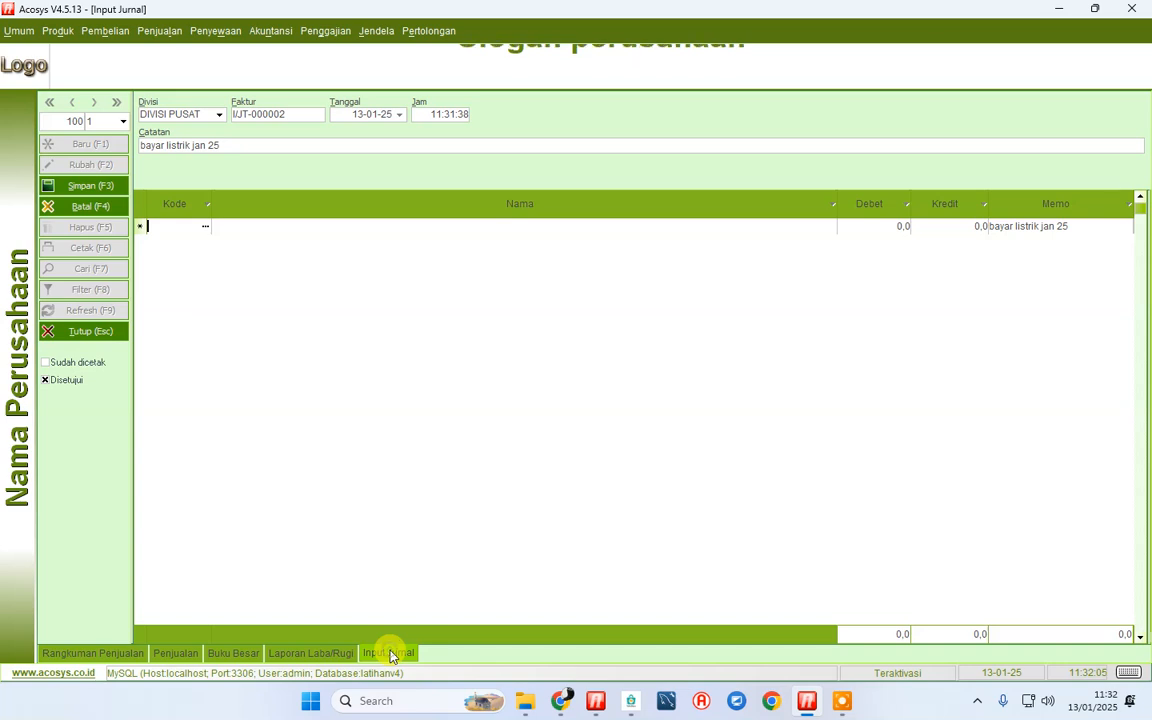
pyautogui.click(206, 226)
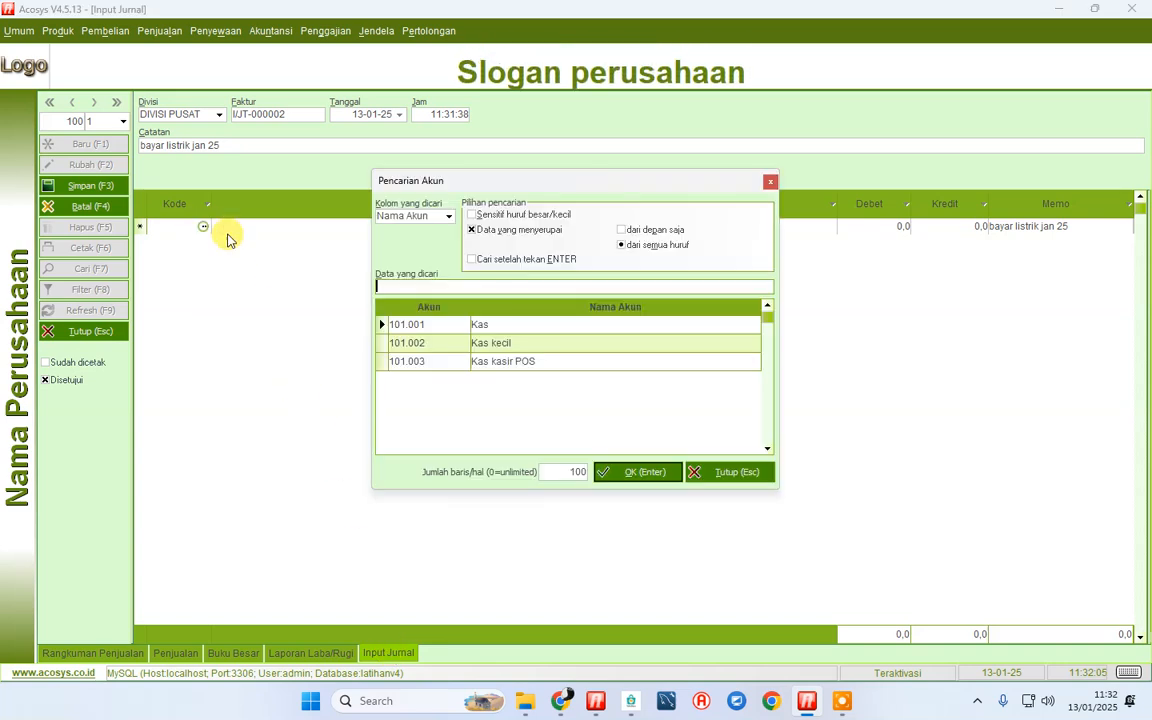
pyautogui.doubleClick(450, 326)
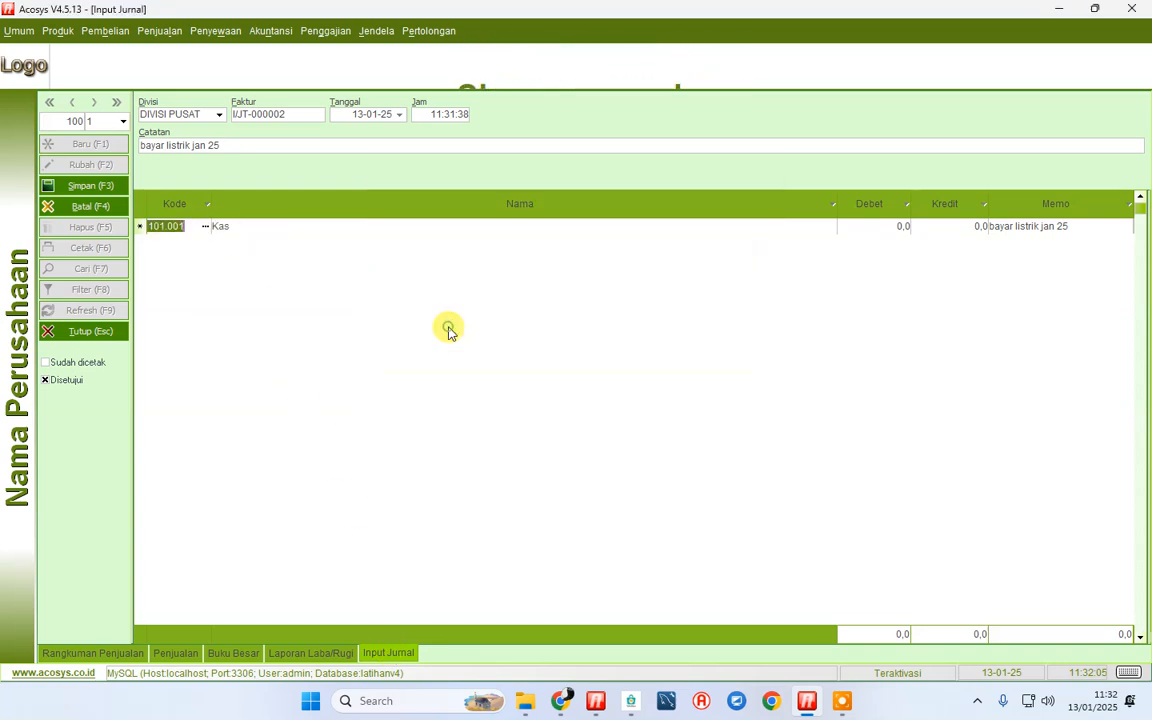
pyautogui.click(908, 226)
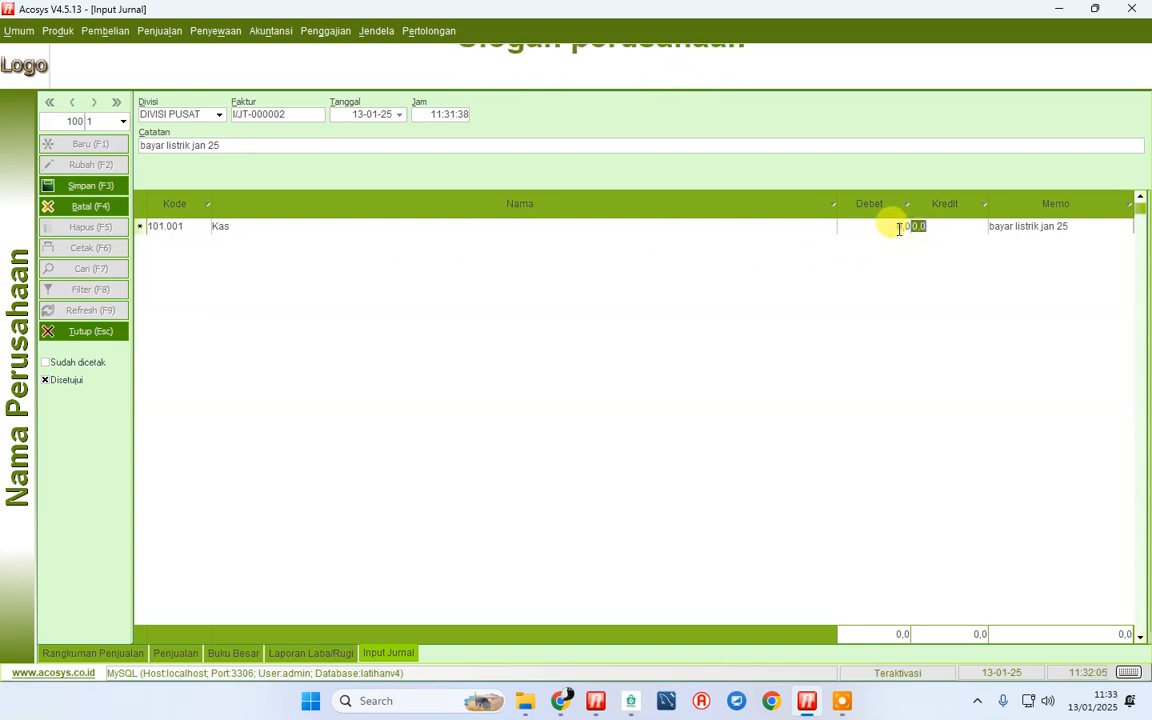
pyautogui.write('200000')
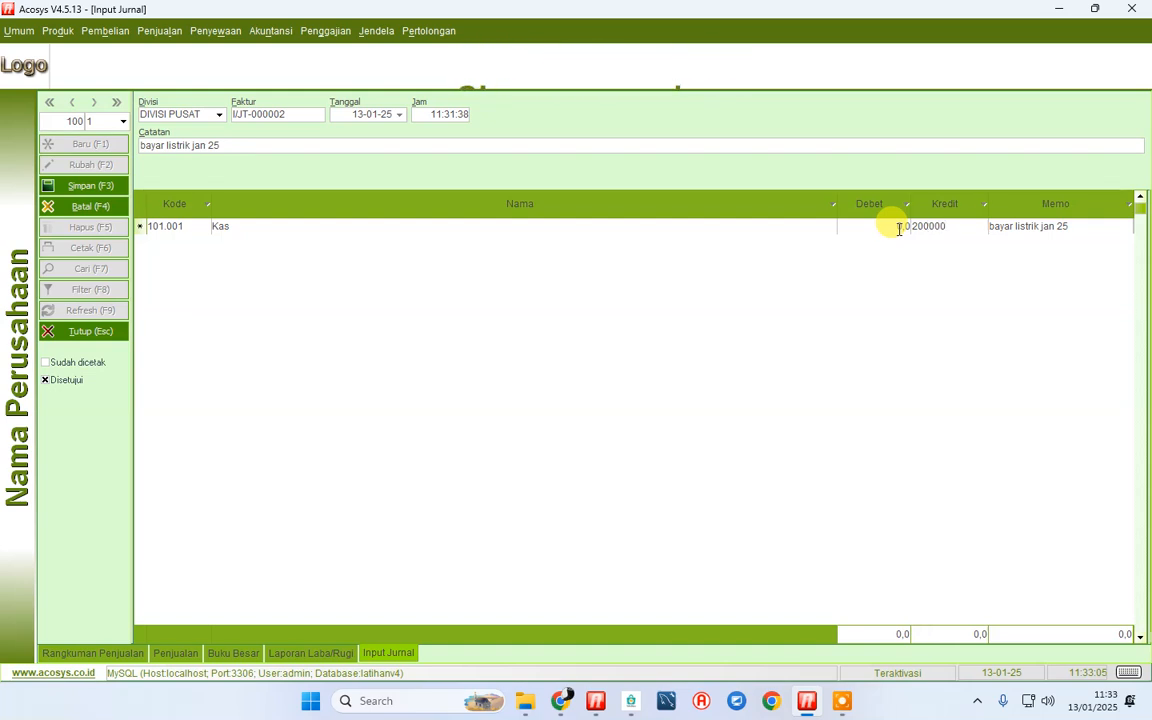
pyautogui.press('Return')
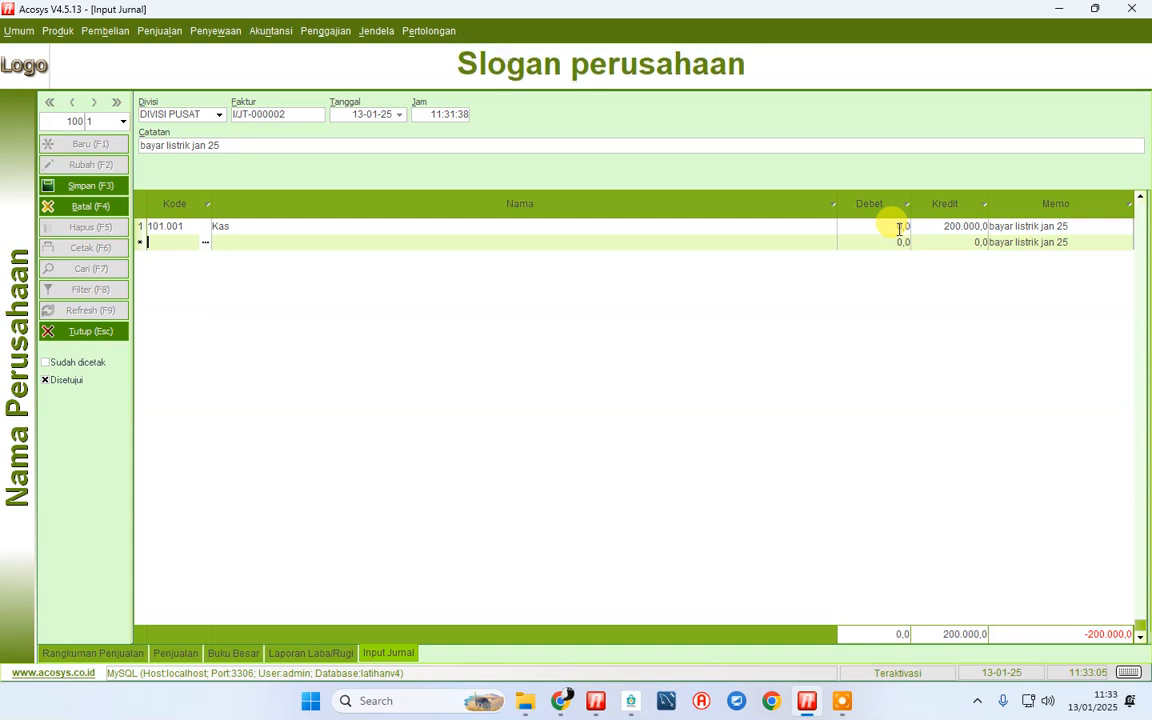
# Search for "listrik" and assign account 603.004 Beban listrik to the second journal line
pyautogui.press('Return')
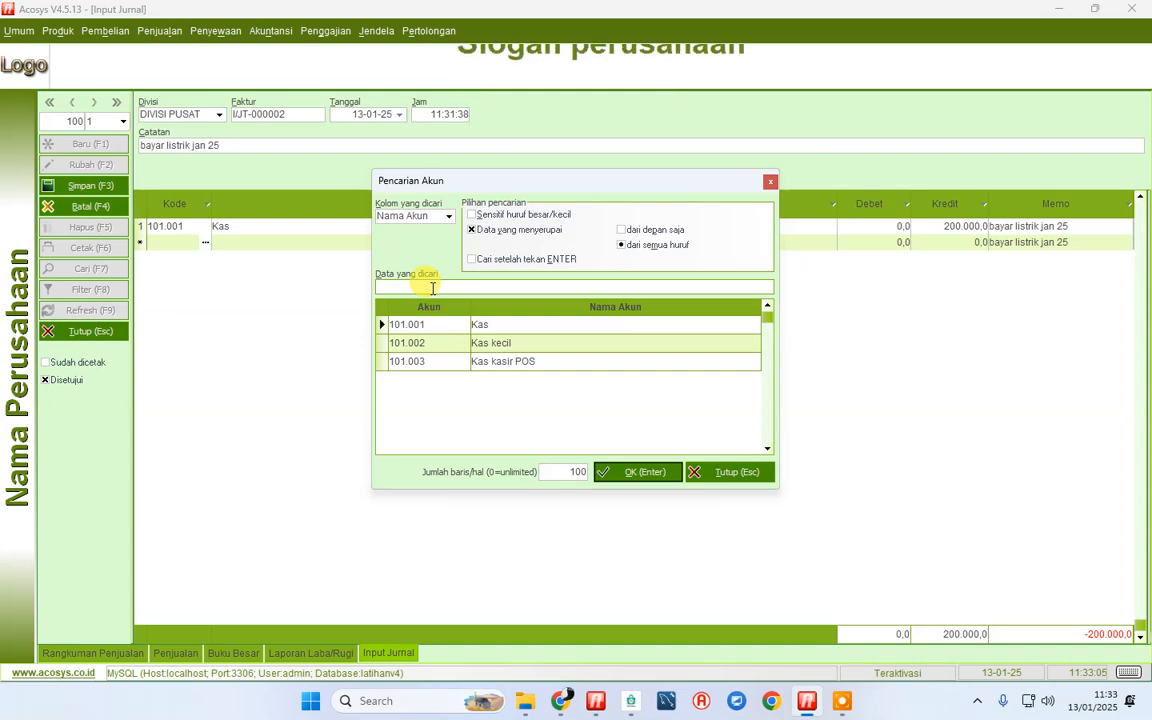
pyautogui.write('list')
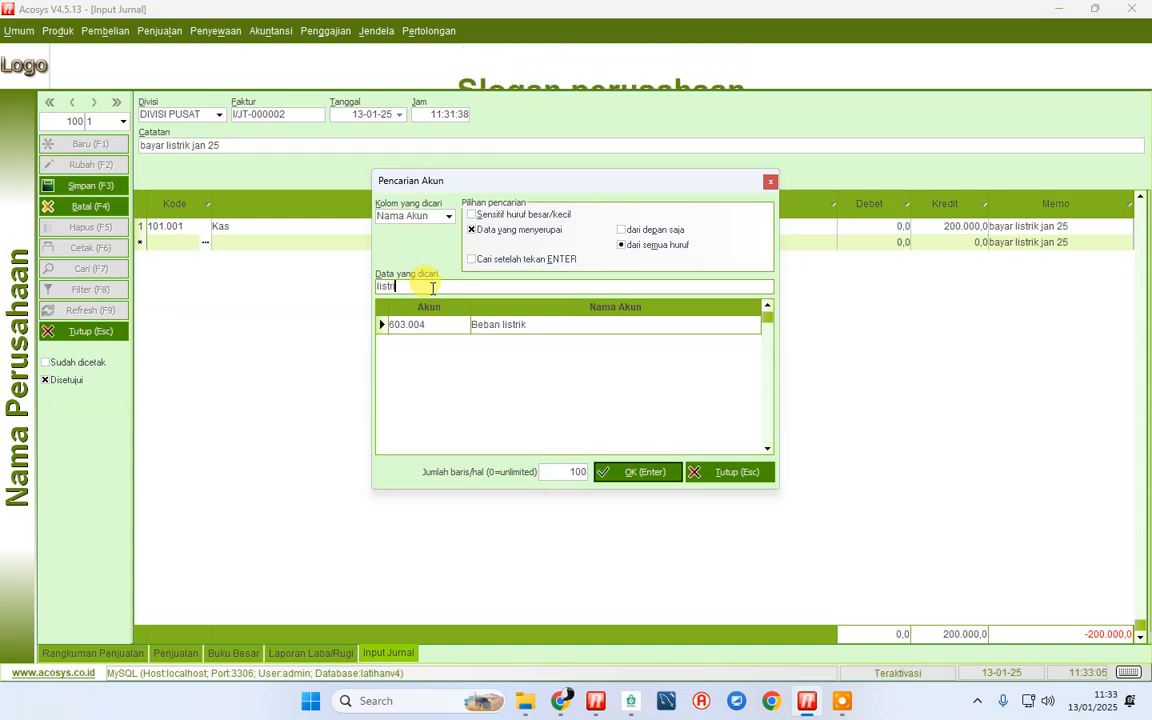
pyautogui.write('rik')
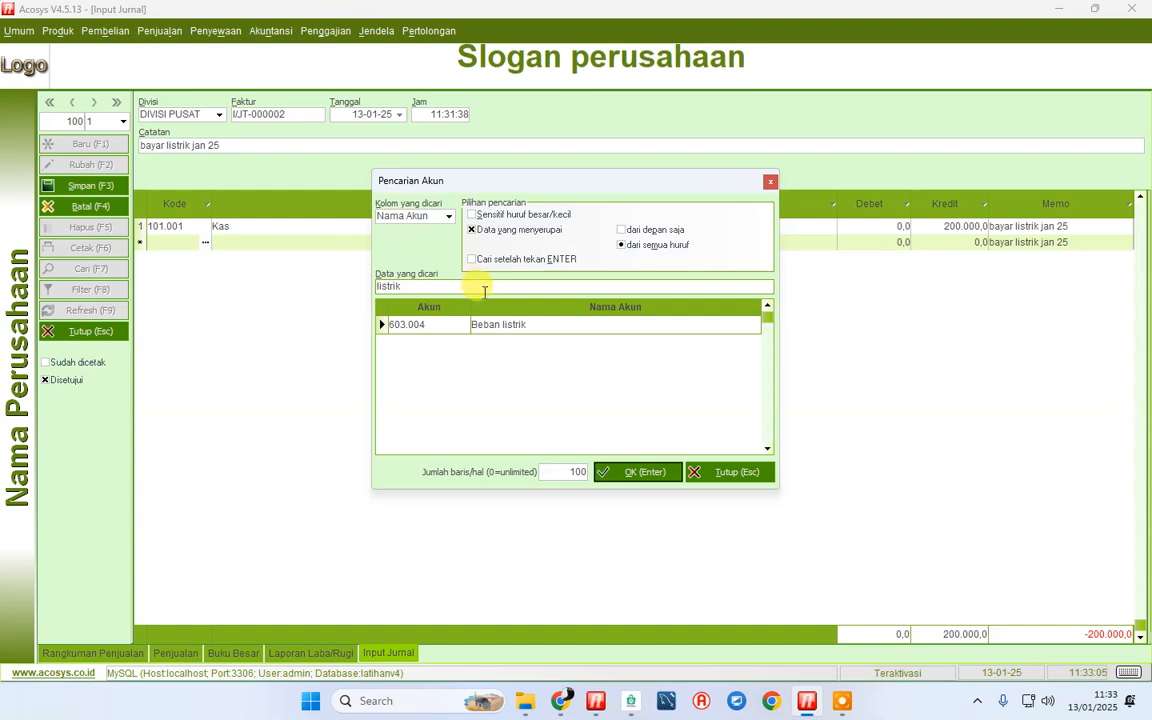
pyautogui.click(512, 326)
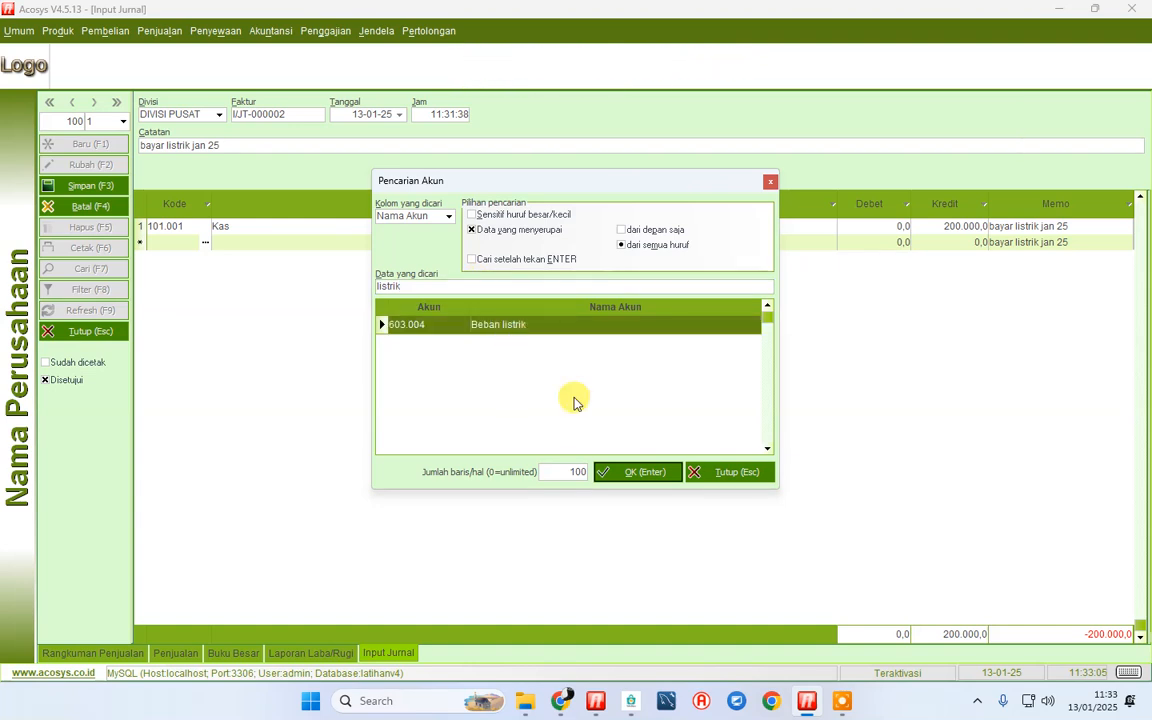
pyautogui.click(643, 476)
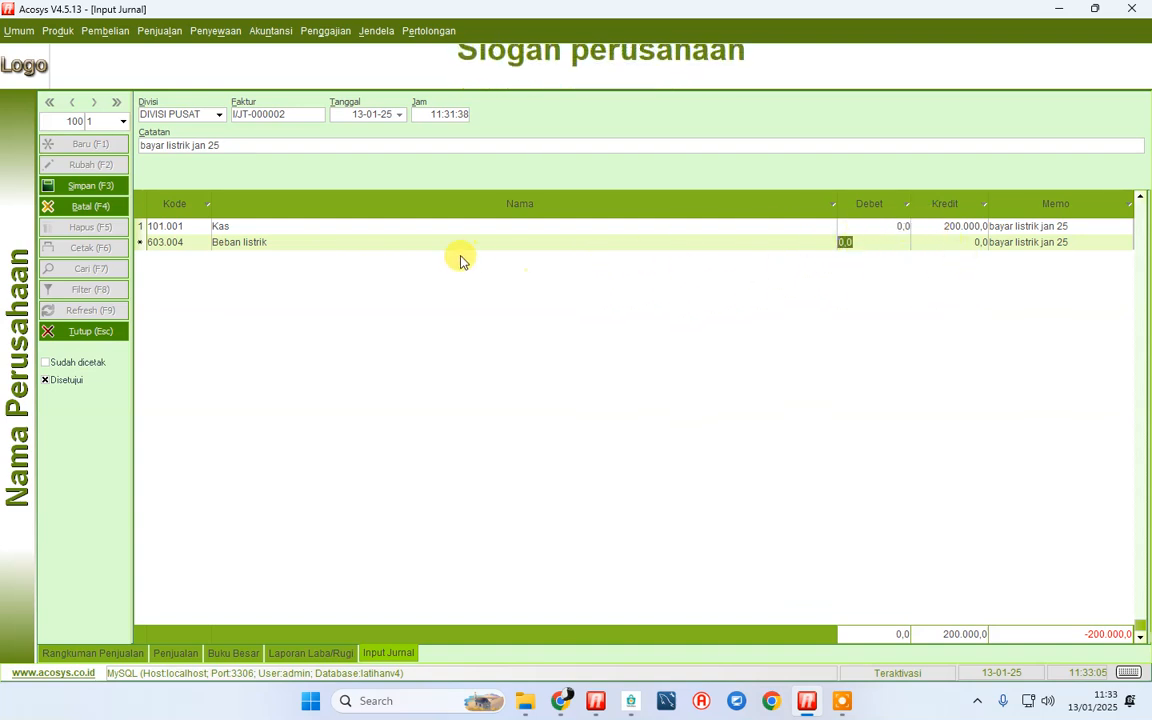
# Enter a debit of 200000 on the Beban listrik line and save the journal entry
pyautogui.click(845, 243)
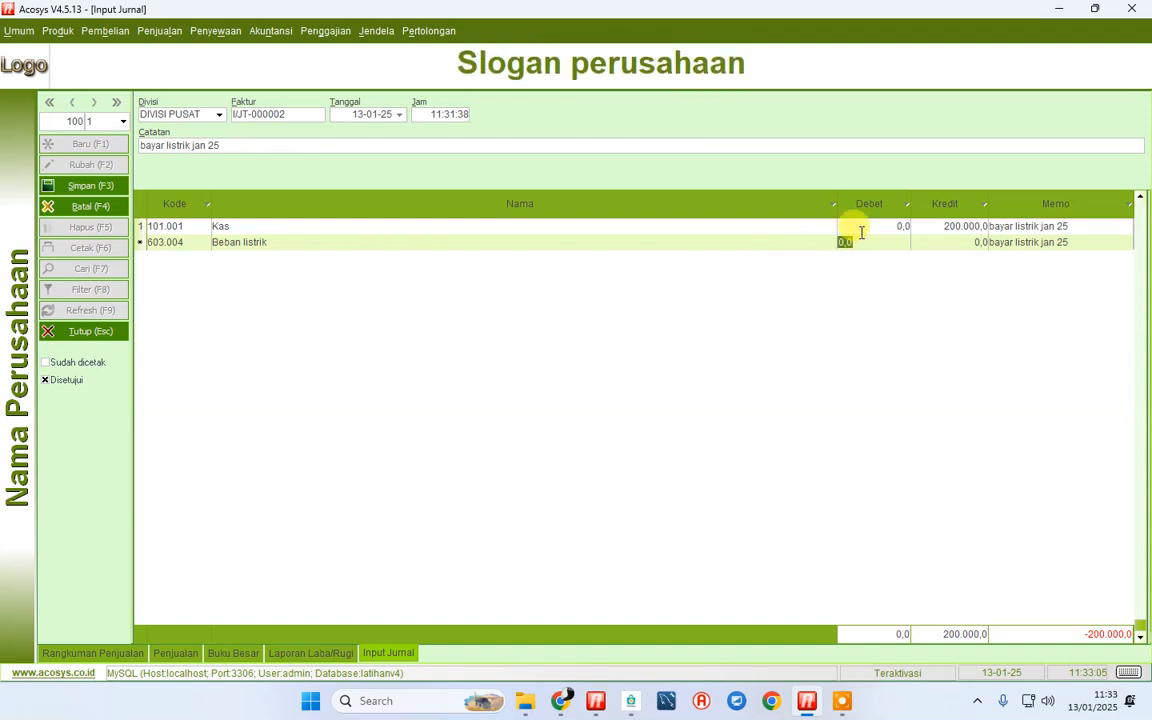
pyautogui.write('00000')
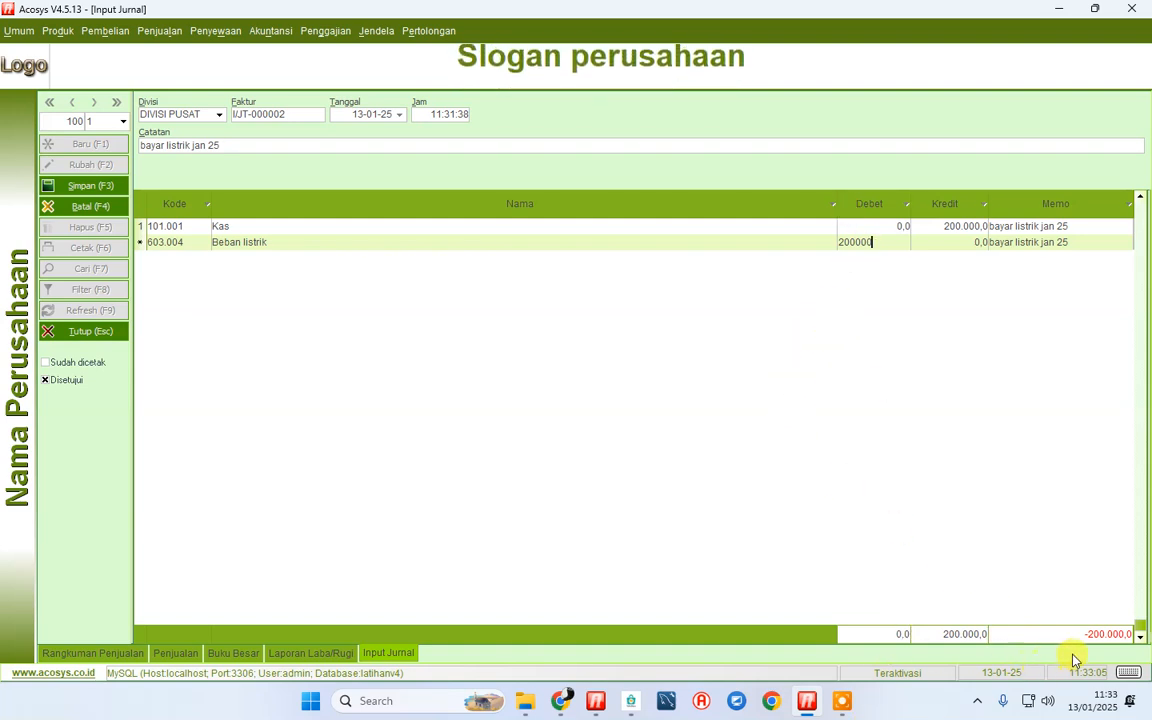
pyautogui.press('Down')
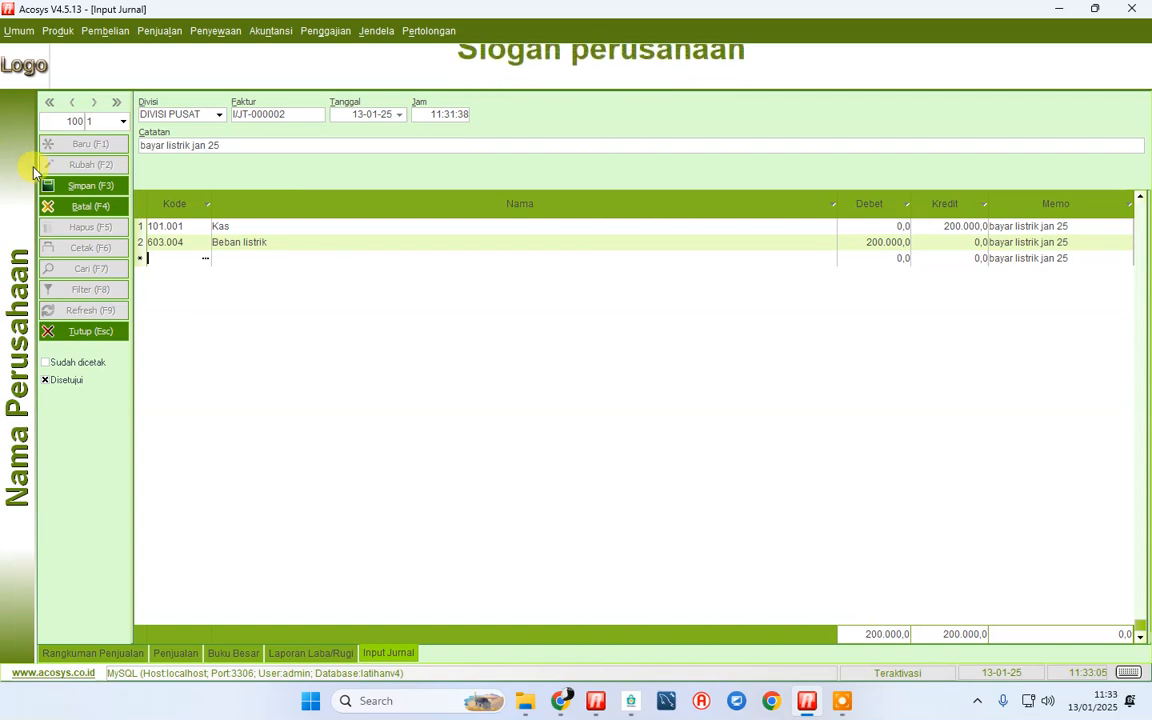
pyautogui.click(86, 187)
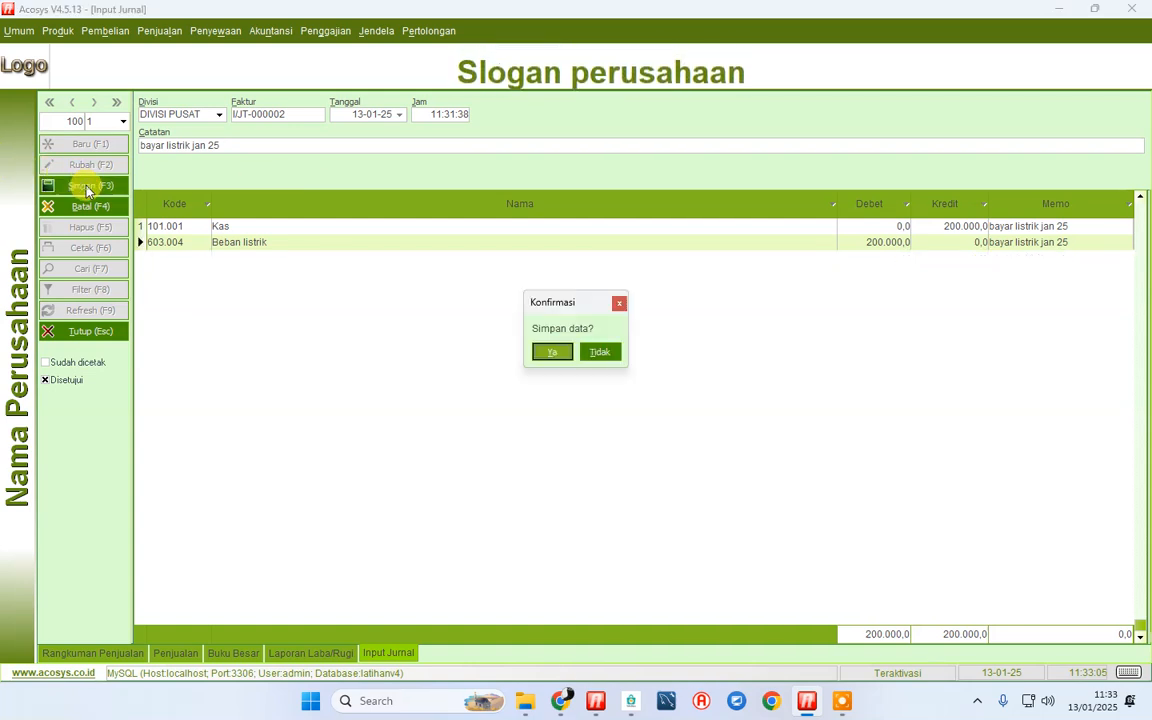
pyautogui.click(553, 354)
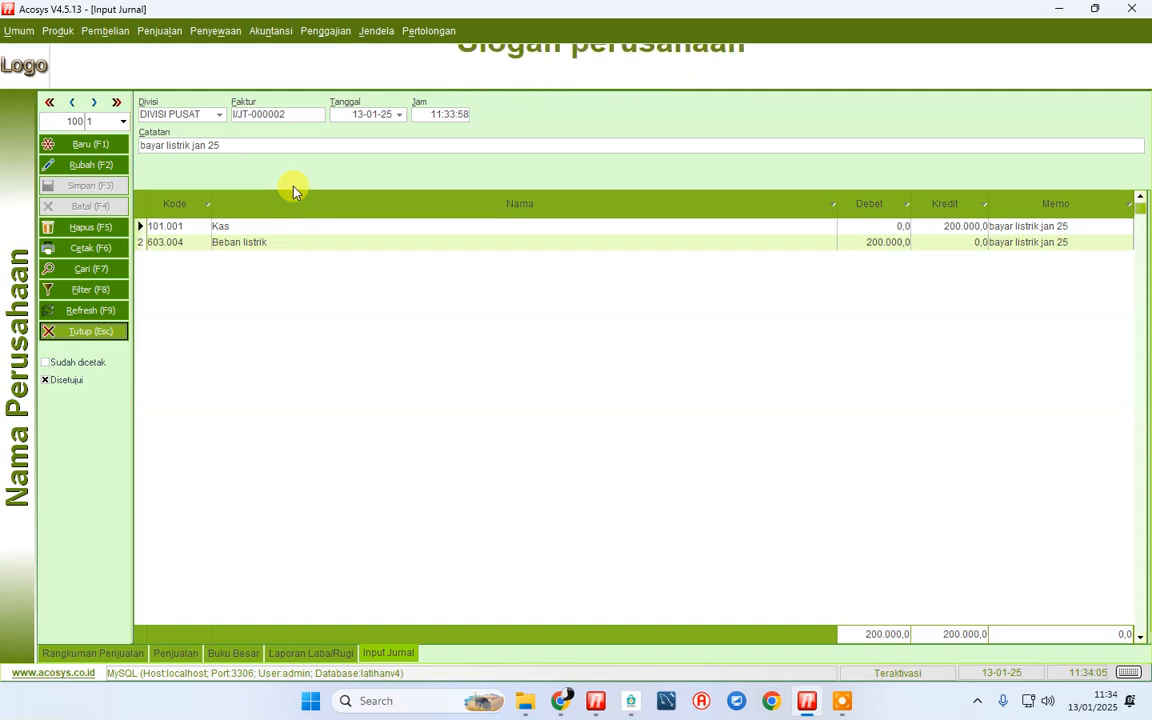
# Preview the Buku Besar report again for account 101.001 Kas on 13-01-25
pyautogui.click(270, 34)
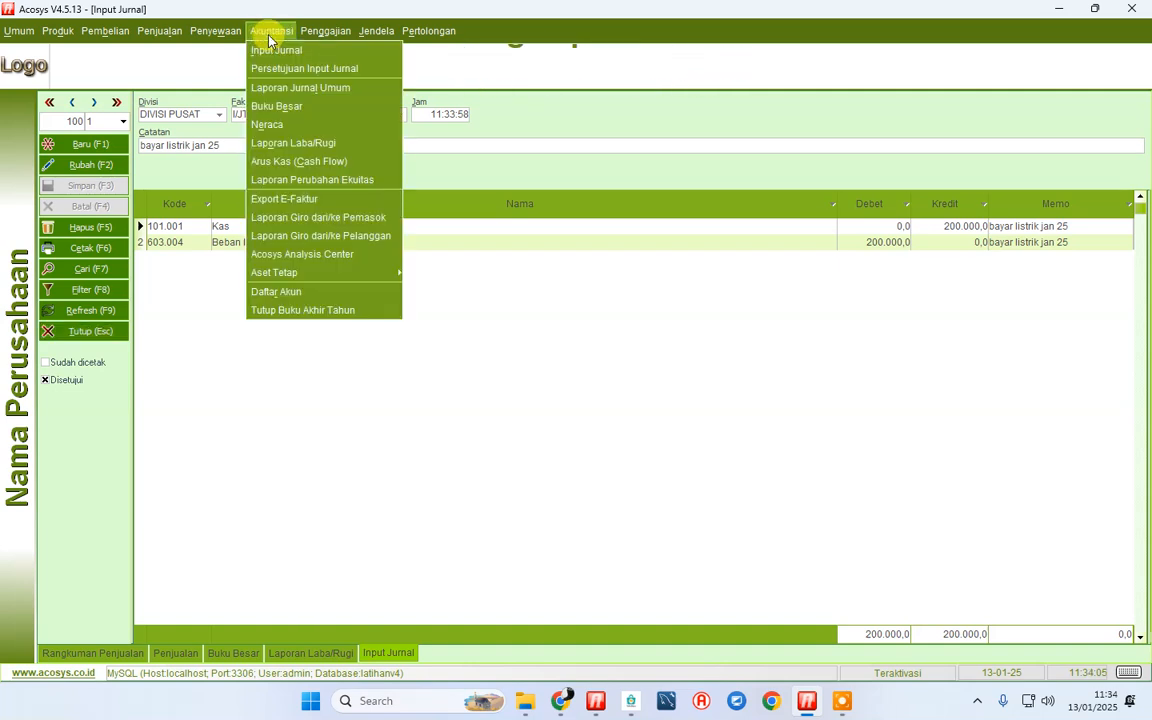
pyautogui.click(277, 105)
pyautogui.click(249, 178)
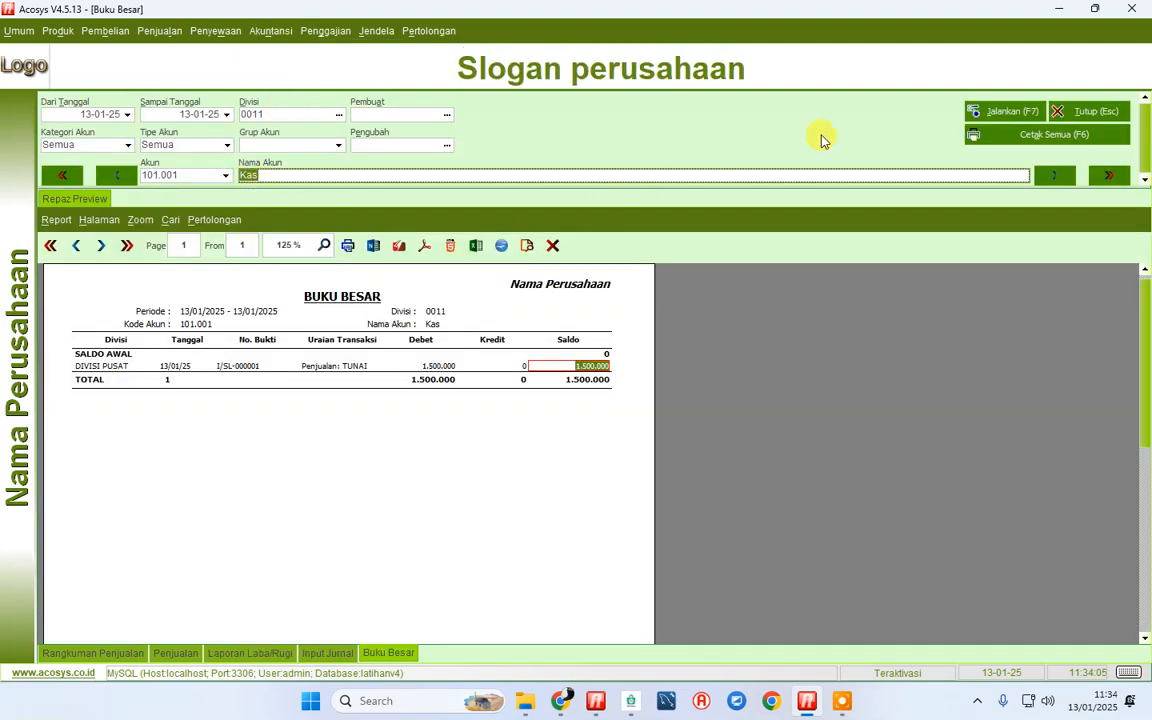
pyautogui.click(1003, 112)
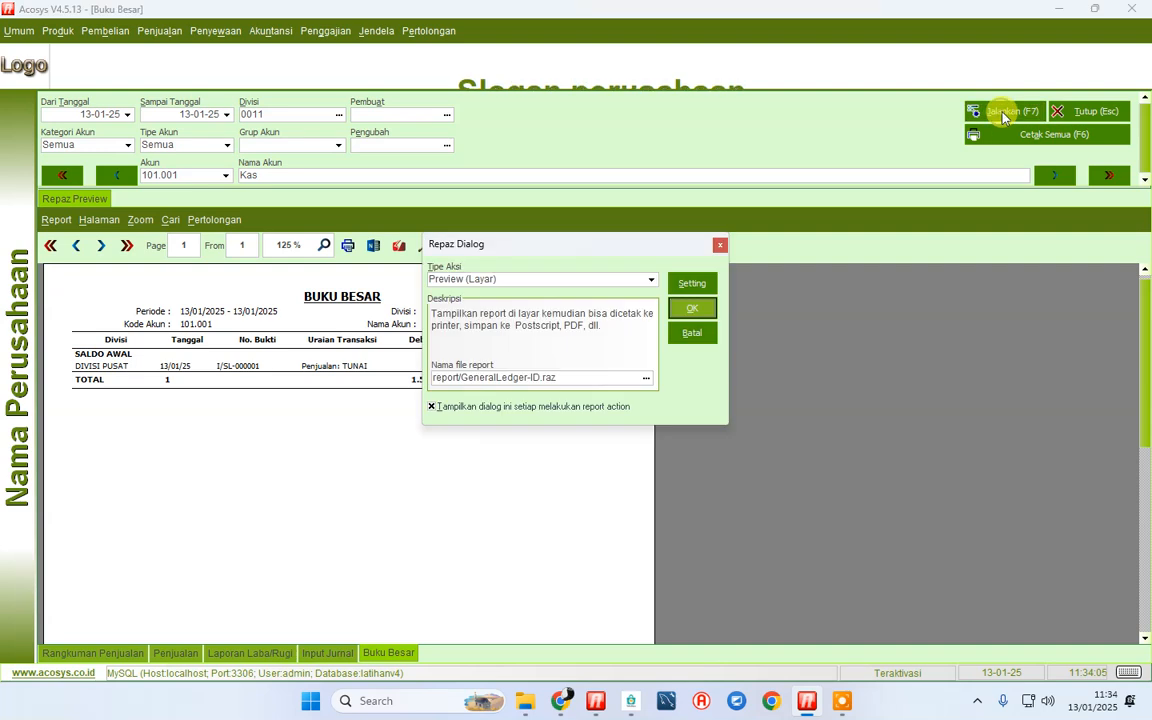
pyautogui.click(689, 309)
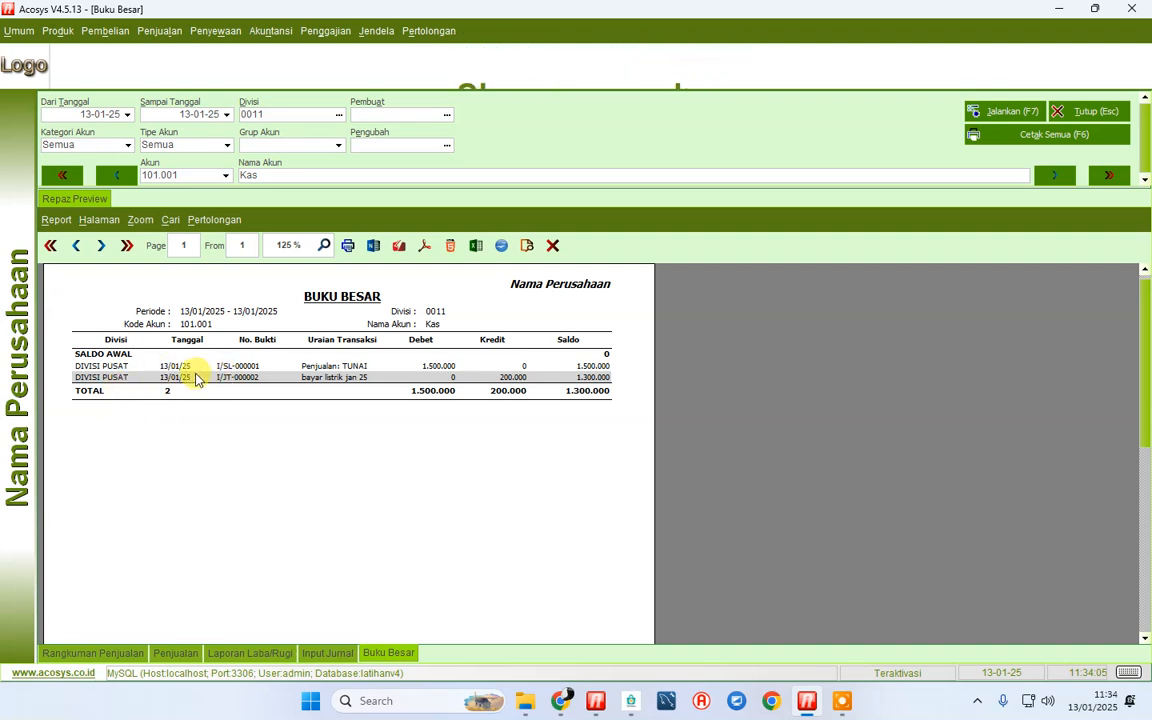
# Examine the document number, description, amounts and balance of the cash sale and electricity payment rows in Buku Besar
pyautogui.click(245, 367)
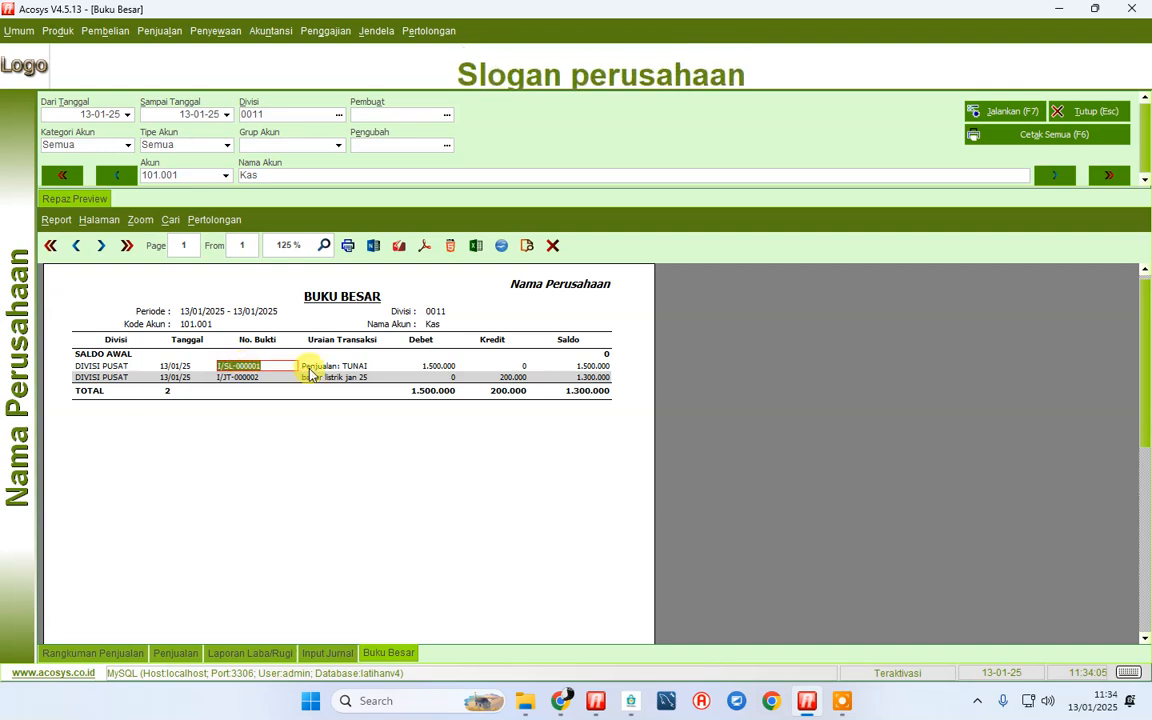
pyautogui.click(352, 367)
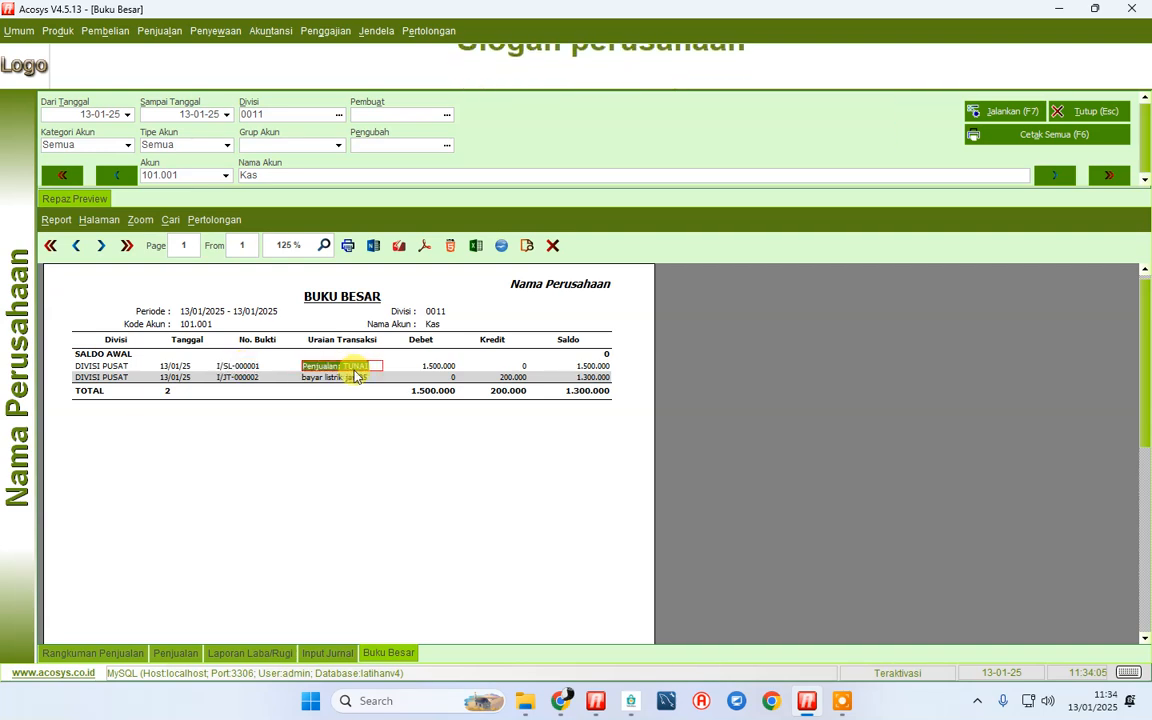
pyautogui.click(443, 369)
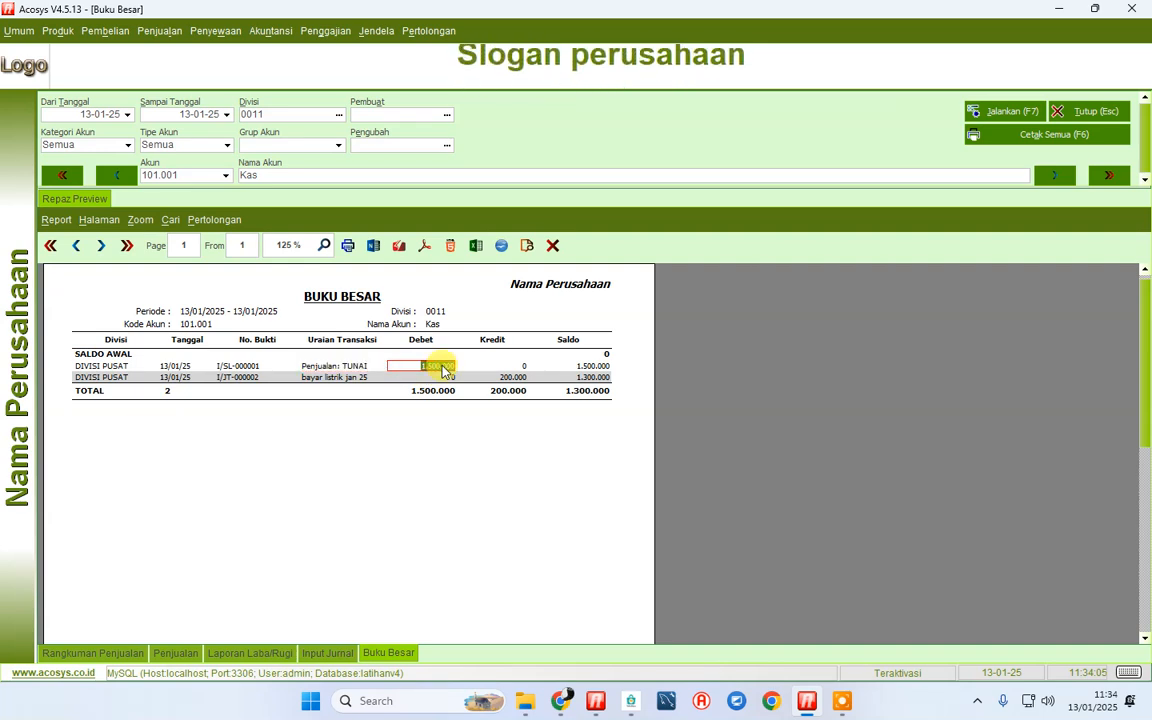
pyautogui.click(610, 367)
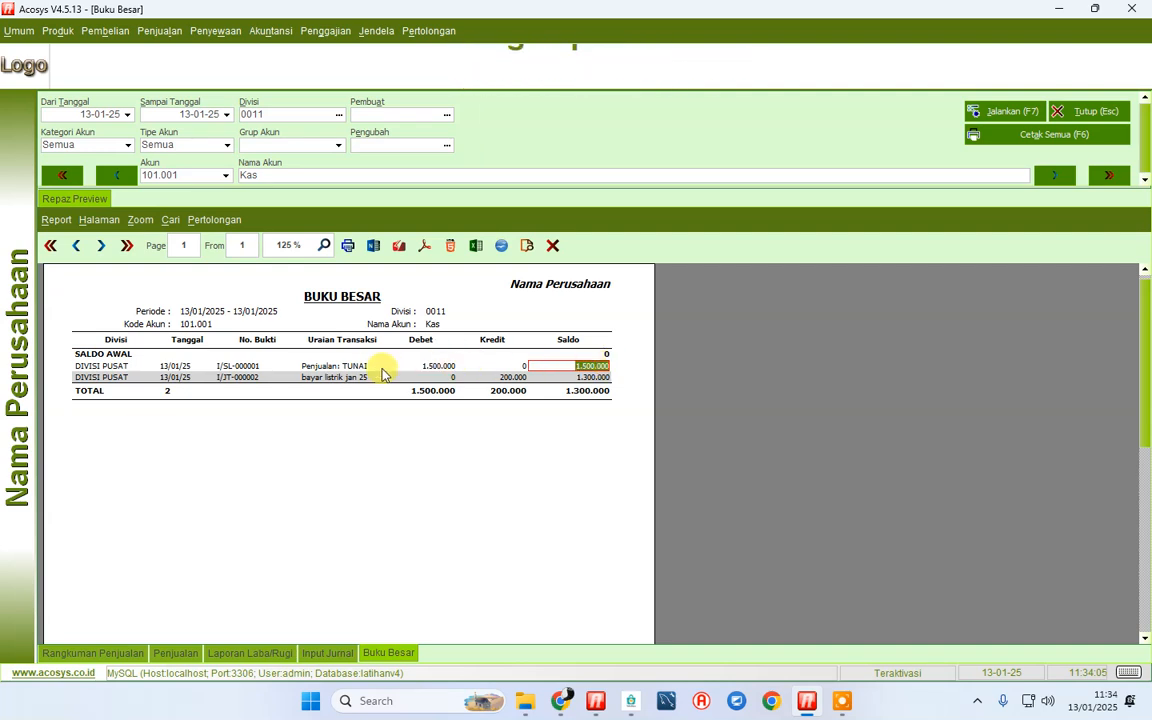
pyautogui.click(314, 386)
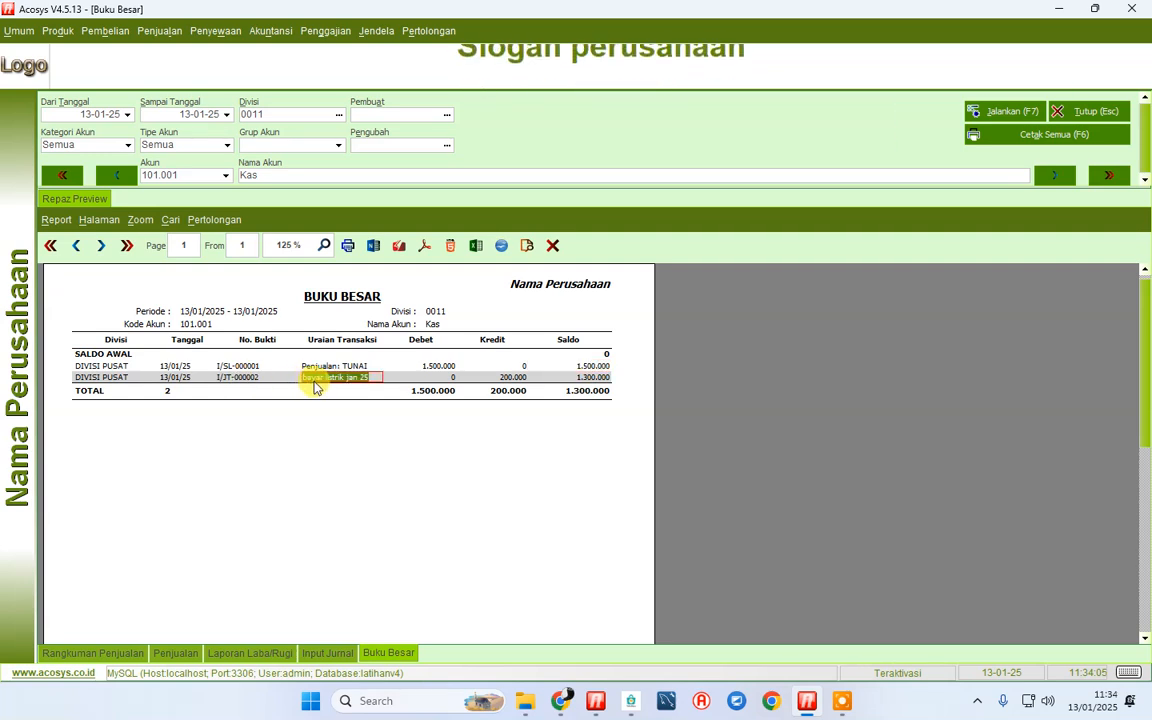
pyautogui.click(514, 382)
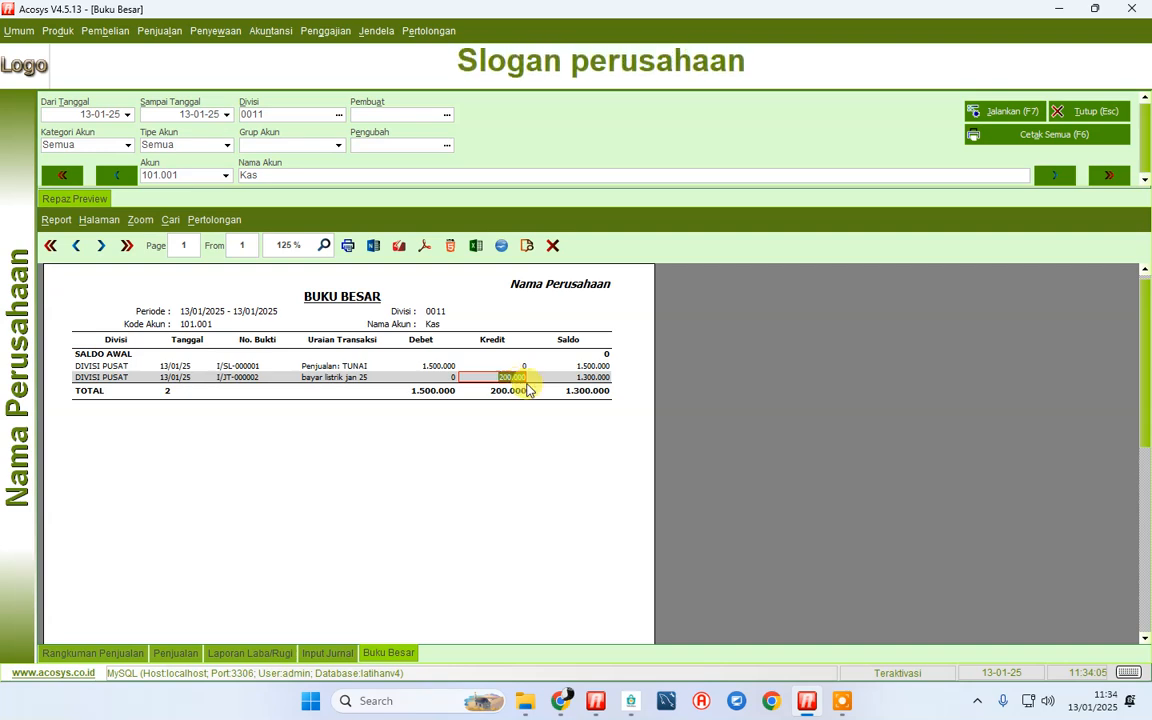
pyautogui.click(591, 379)
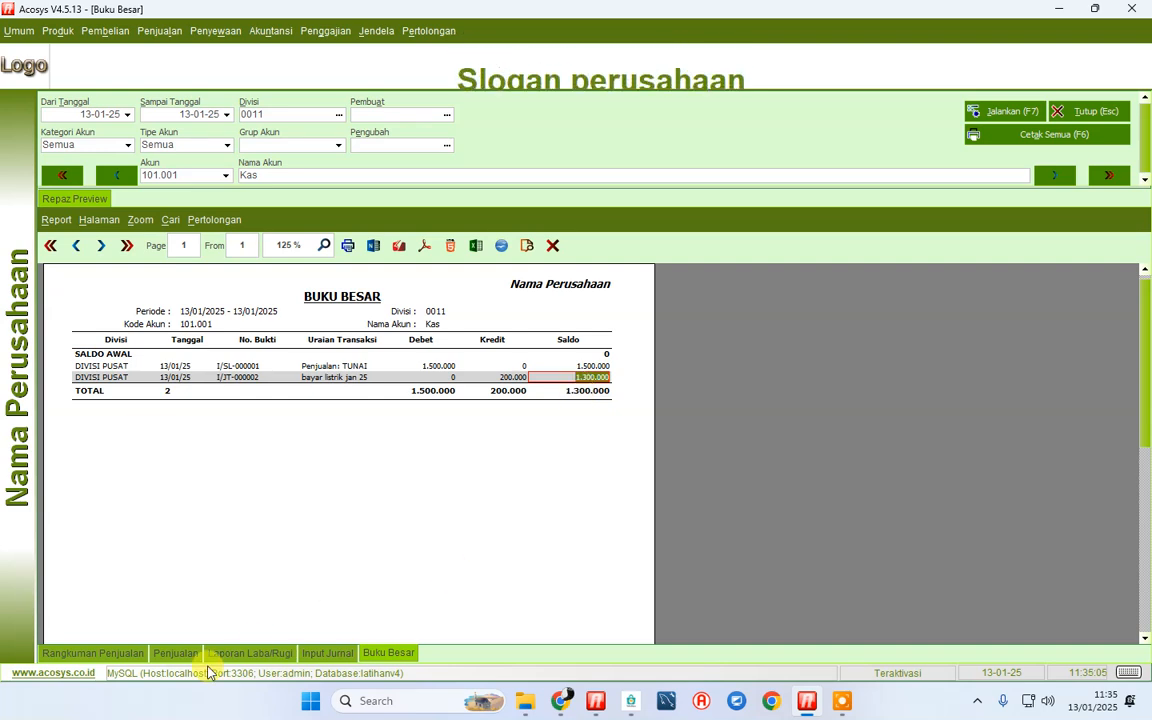
# Check the sale in the Rangkuman Penjualan report, and compare it with the electricity payment row in Buku Besar
pyautogui.click(78, 652)
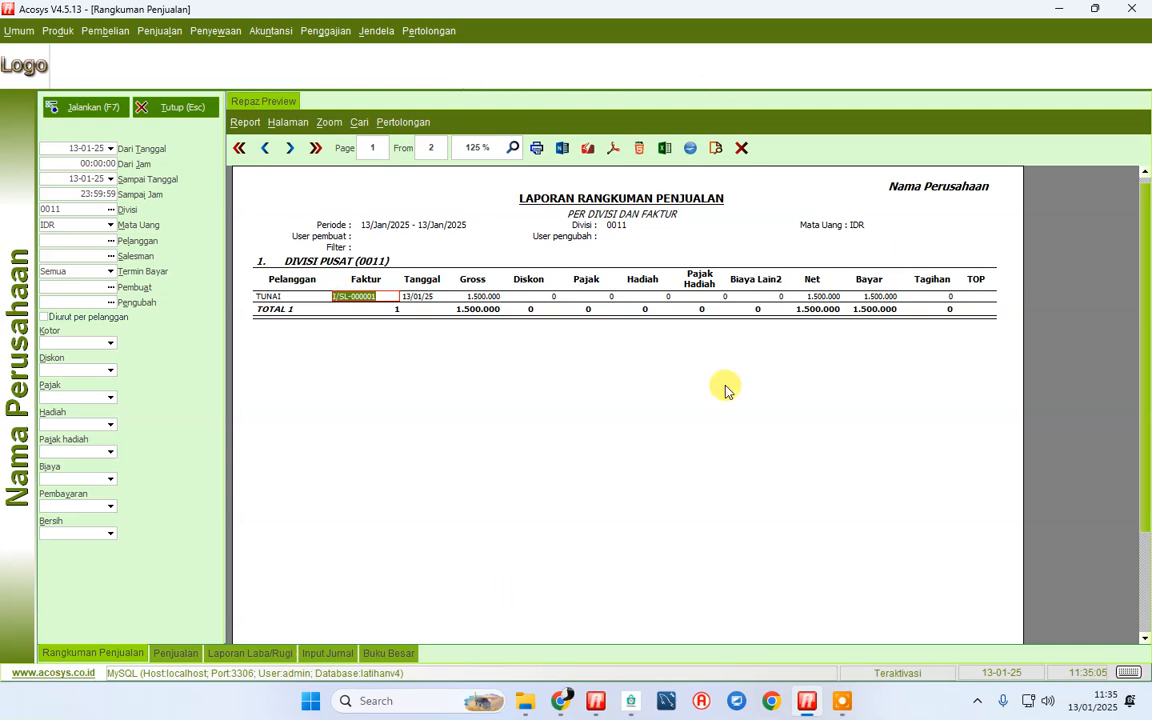
pyautogui.scroll(-1, 645, 355)
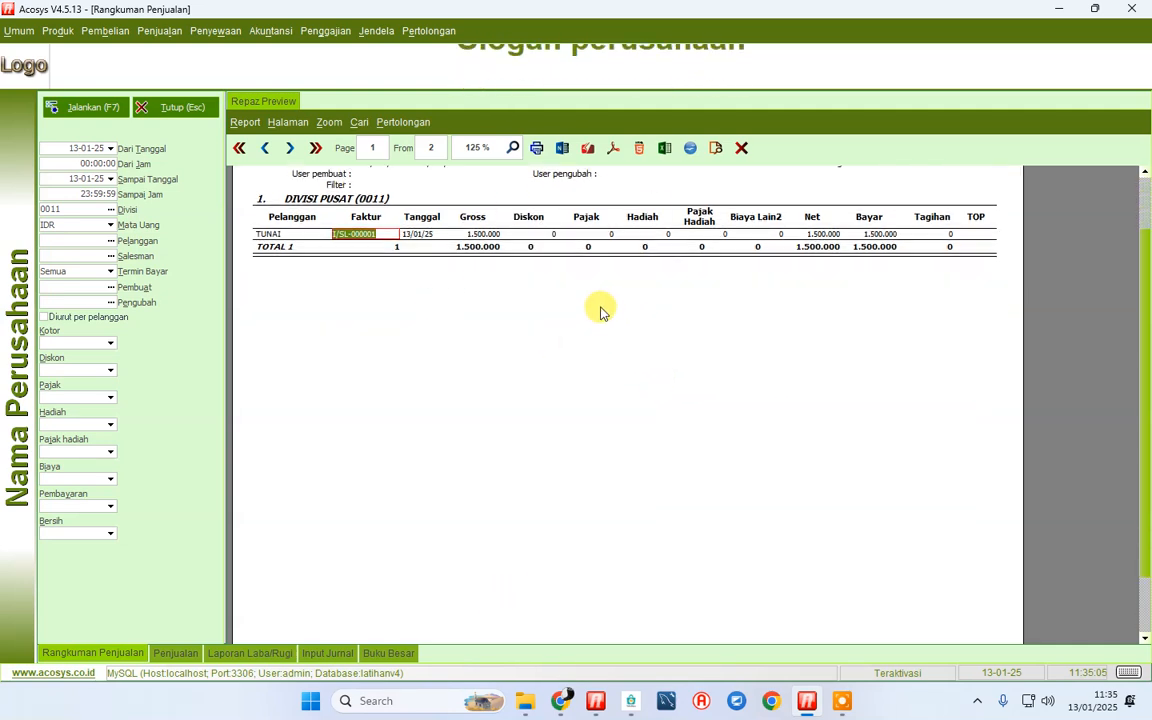
pyautogui.click(376, 652)
pyautogui.click(510, 377)
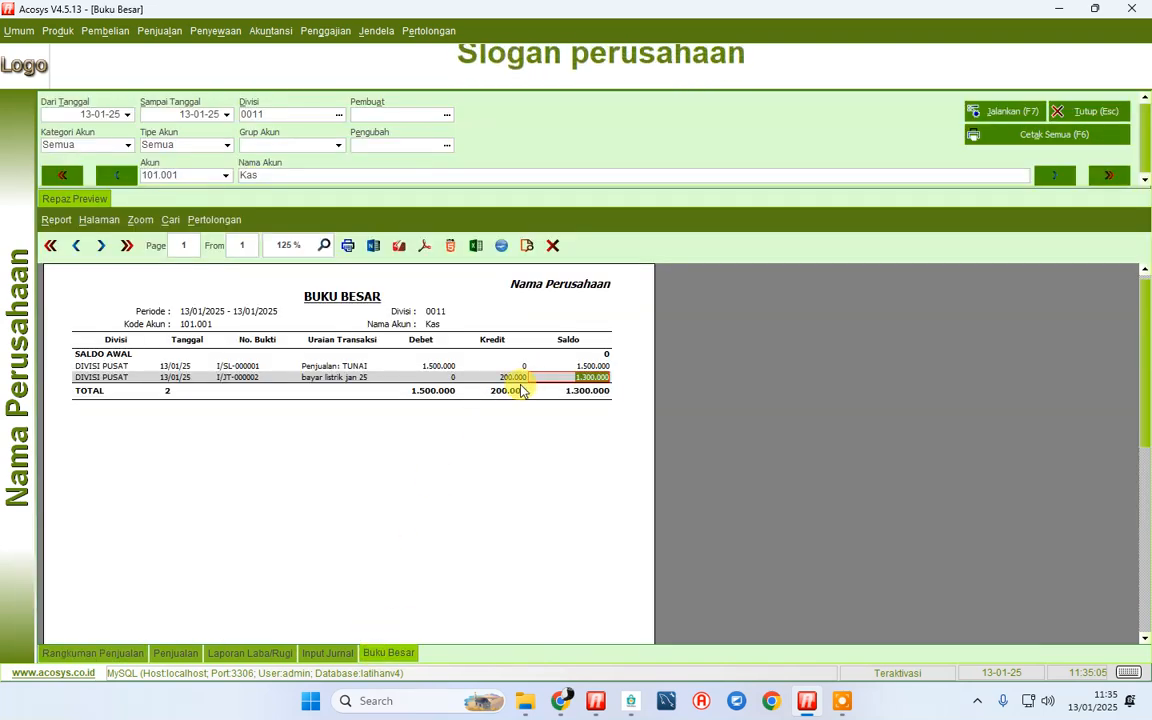
pyautogui.click(338, 377)
pyautogui.click(513, 378)
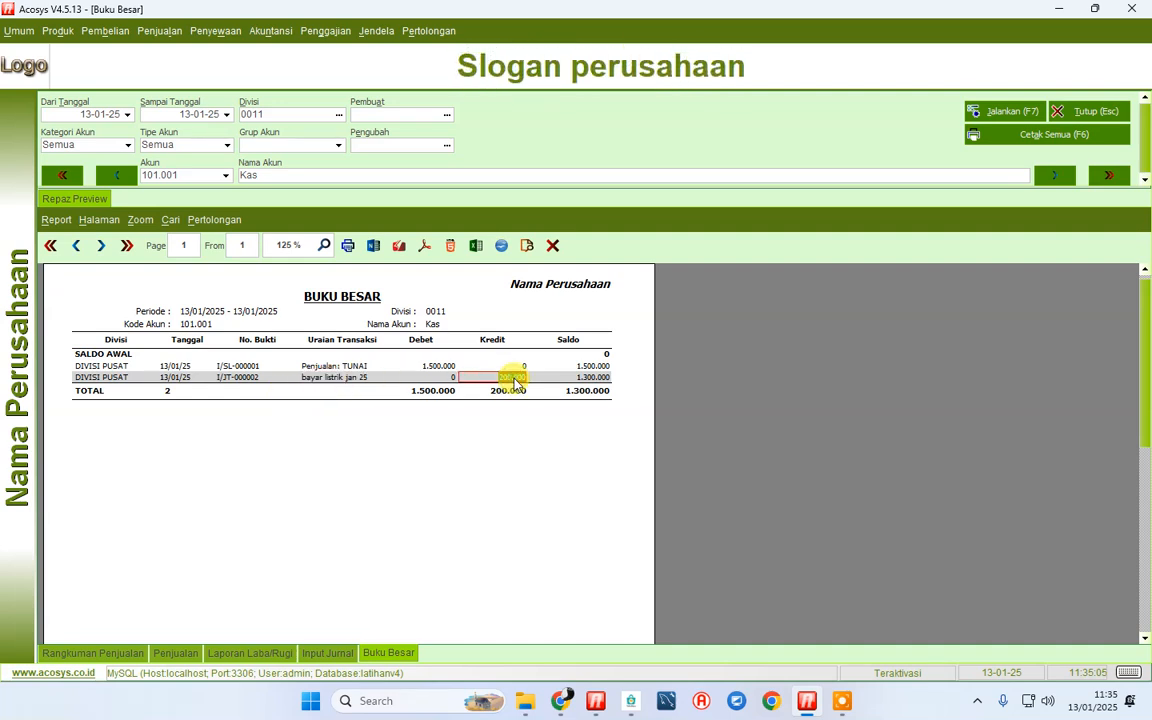
# Start a new journal entry in Input Jurnal with the note "bayar air 25"
pyautogui.click(265, 33)
pyautogui.click(283, 52)
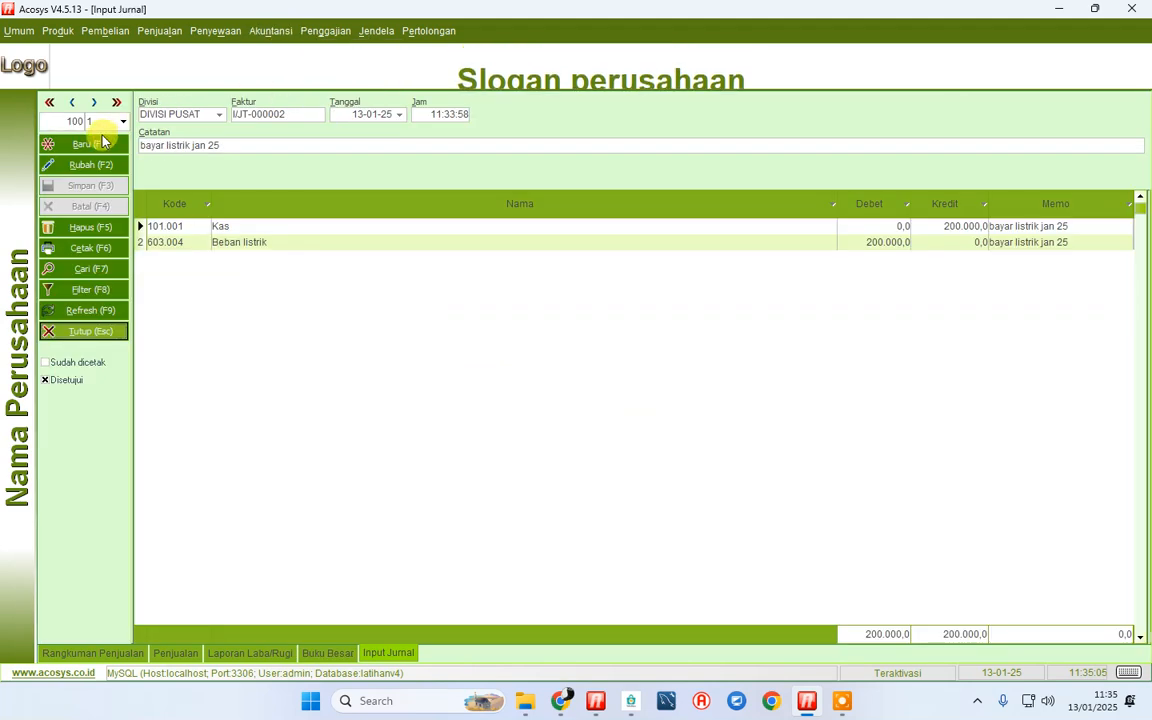
pyautogui.click(70, 143)
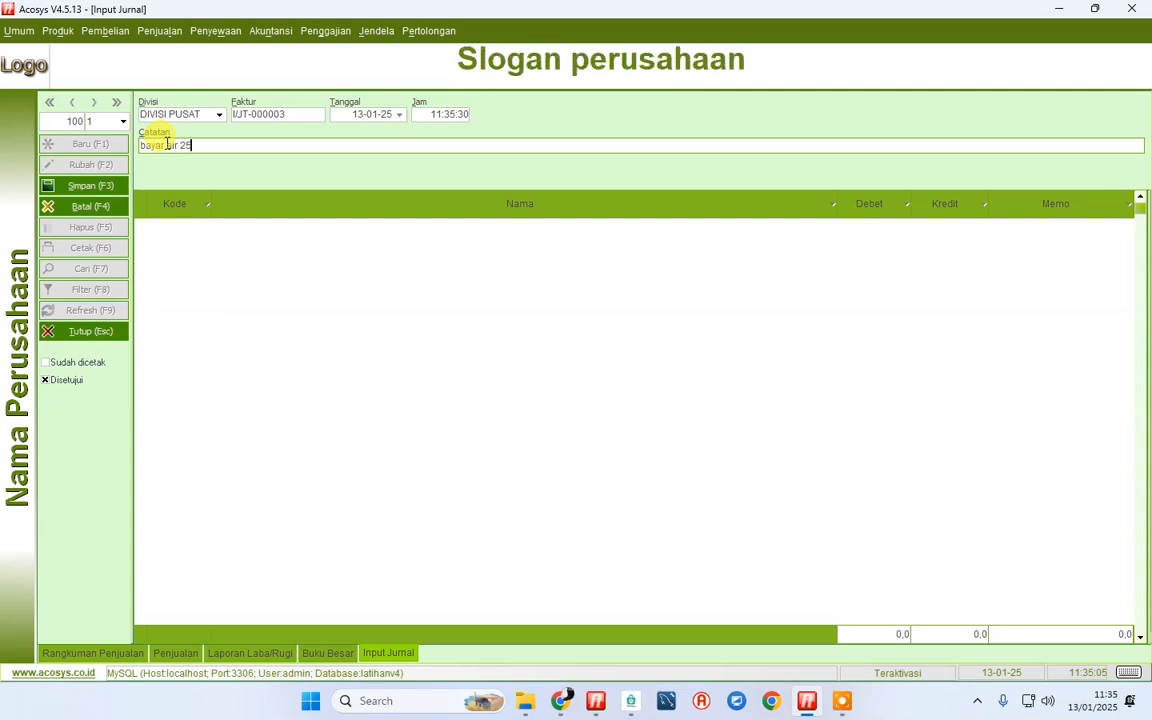
pyautogui.click(238, 274)
# Fill the first line of the water payment entry with account 101.001 Kas and a credit of 300000
pyautogui.click(206, 230)
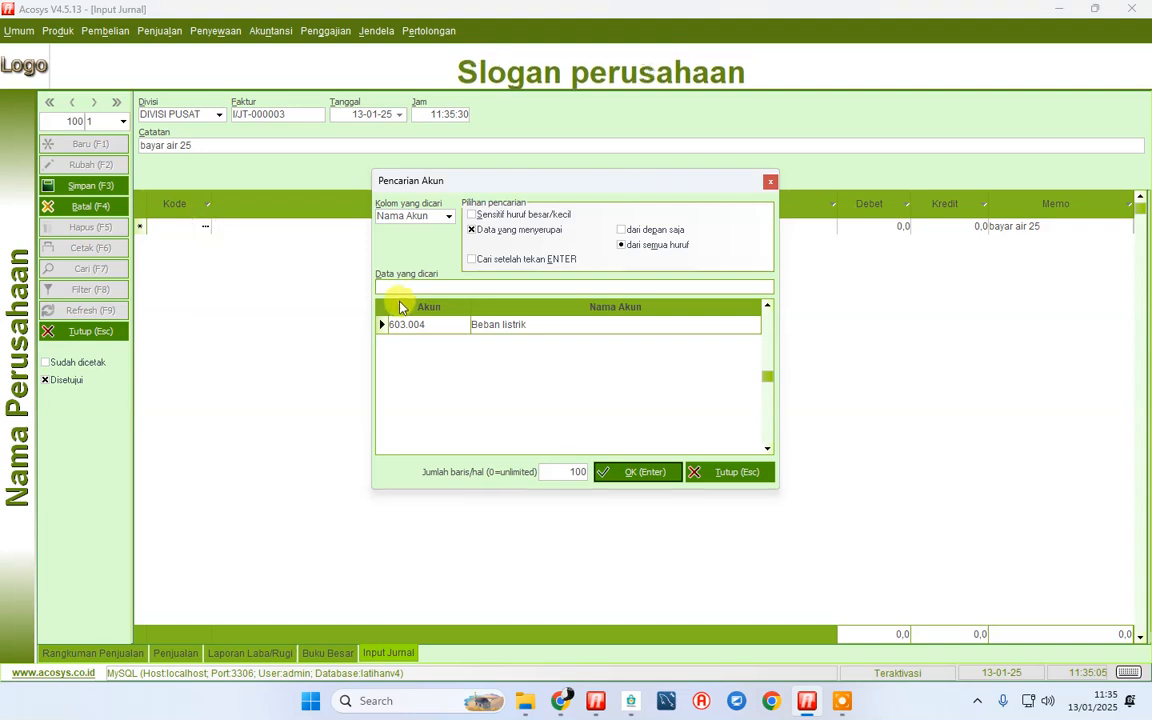
pyautogui.write('kas')
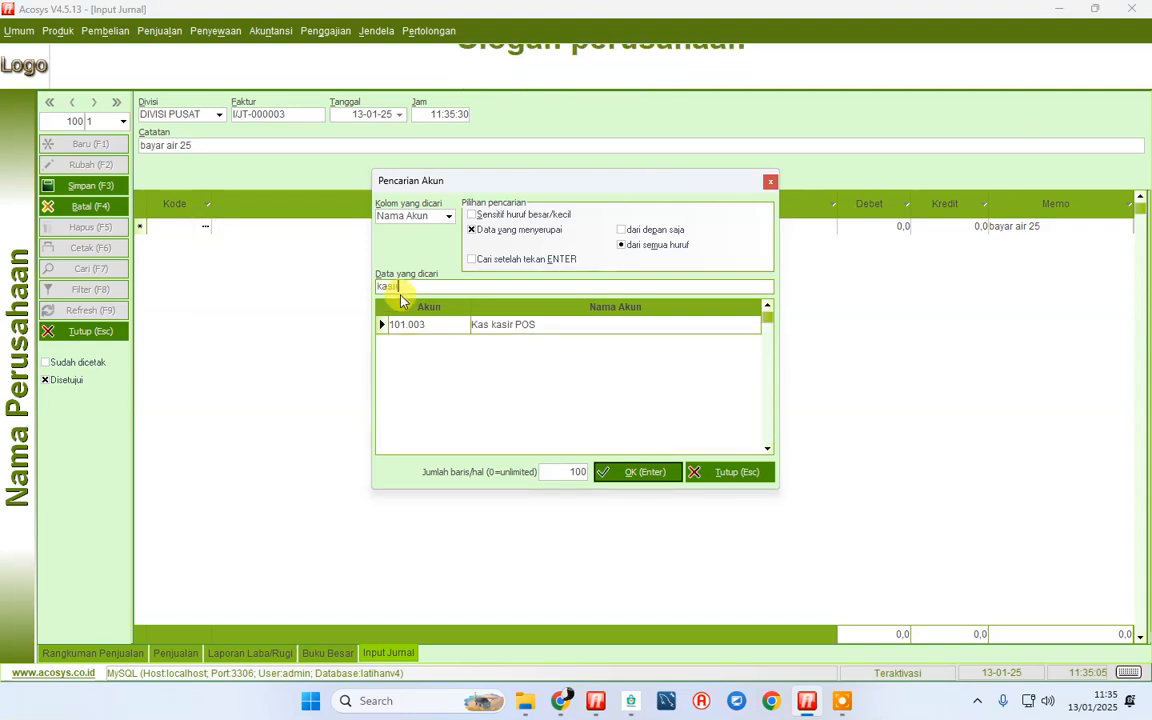
pyautogui.press('Return')
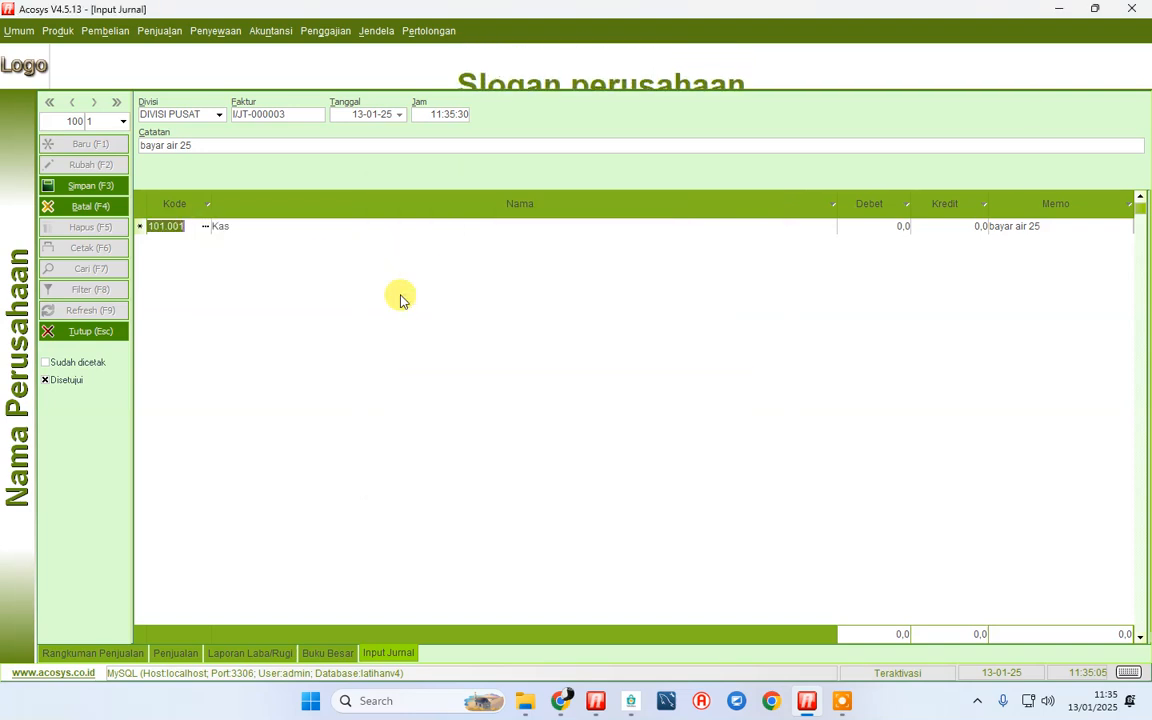
pyautogui.press('Tab')
pyautogui.press('Tab')
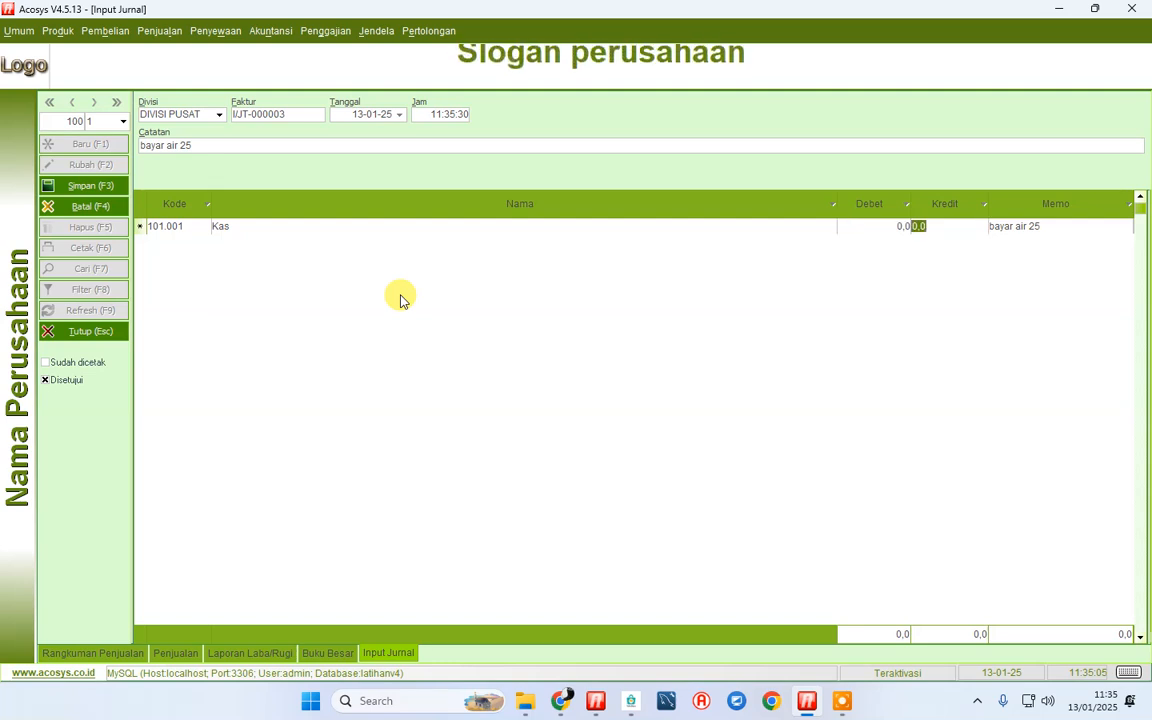
pyautogui.write('300000')
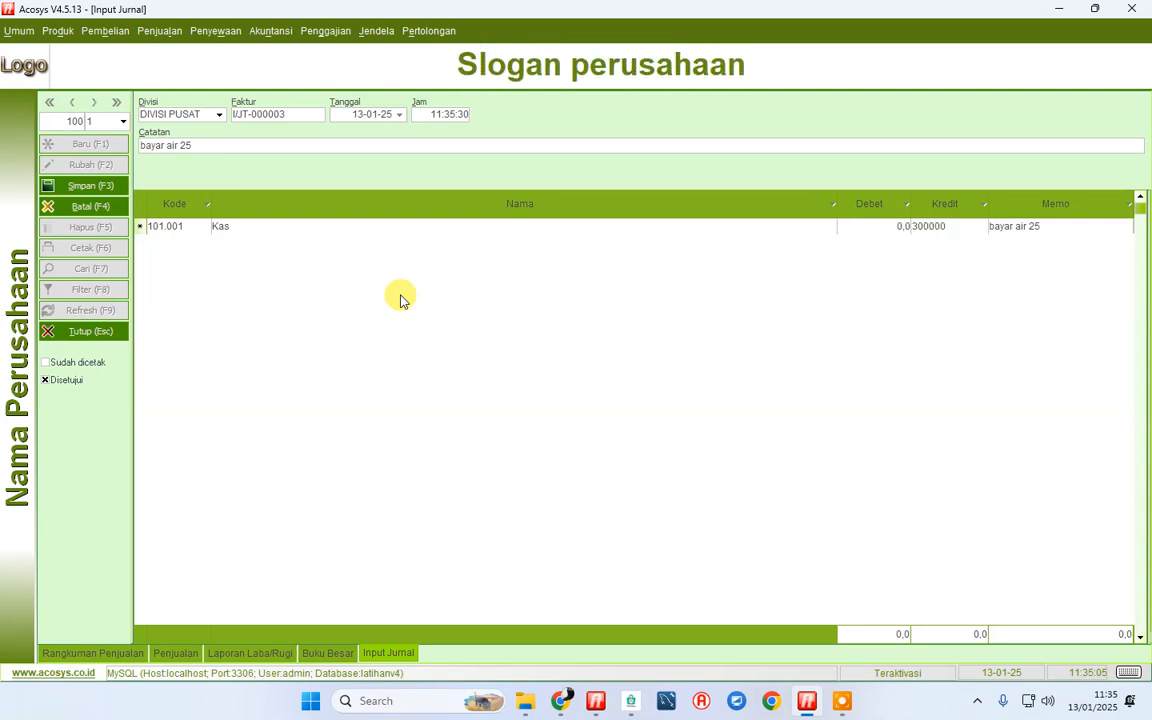
pyautogui.press('Return')
pyautogui.press('Return')
# Try to find a water expense account by searching the account names for "air" and "pda"
pyautogui.write('air')
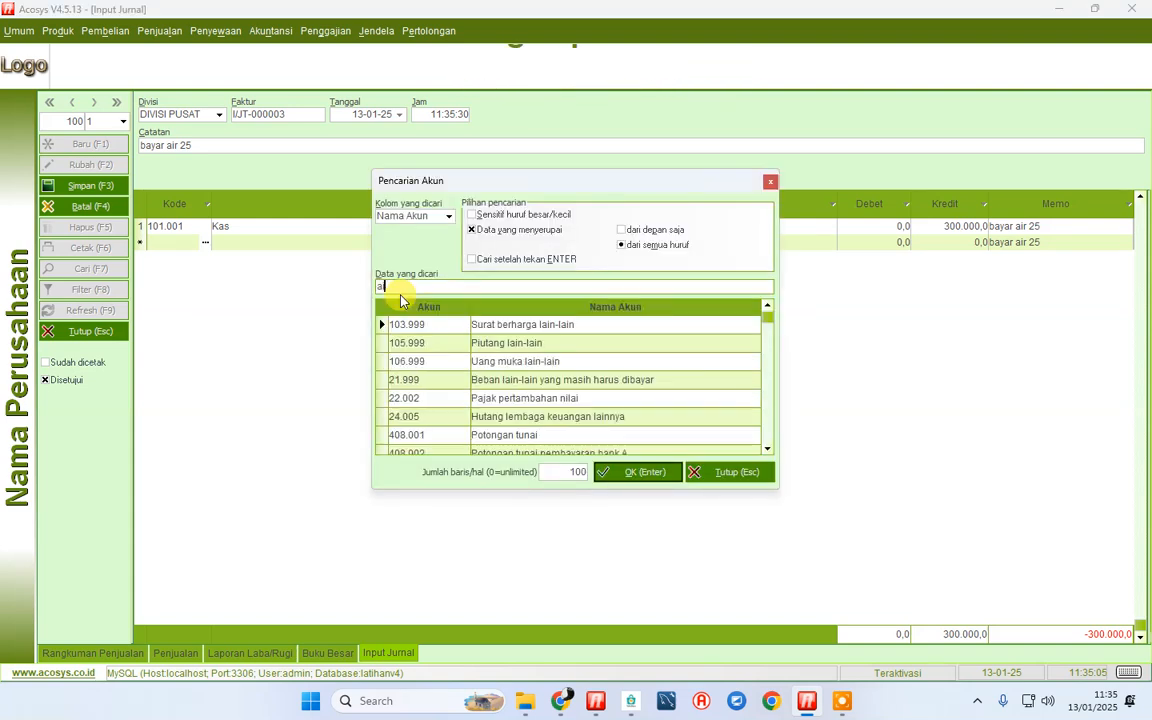
pyautogui.press('BackSpace')
pyautogui.press('BackSpace')
pyautogui.press('BackSpace')
pyautogui.write('pda')
pyautogui.press('BackSpace')
pyautogui.press('BackSpace')
pyautogui.press('BackSpace')
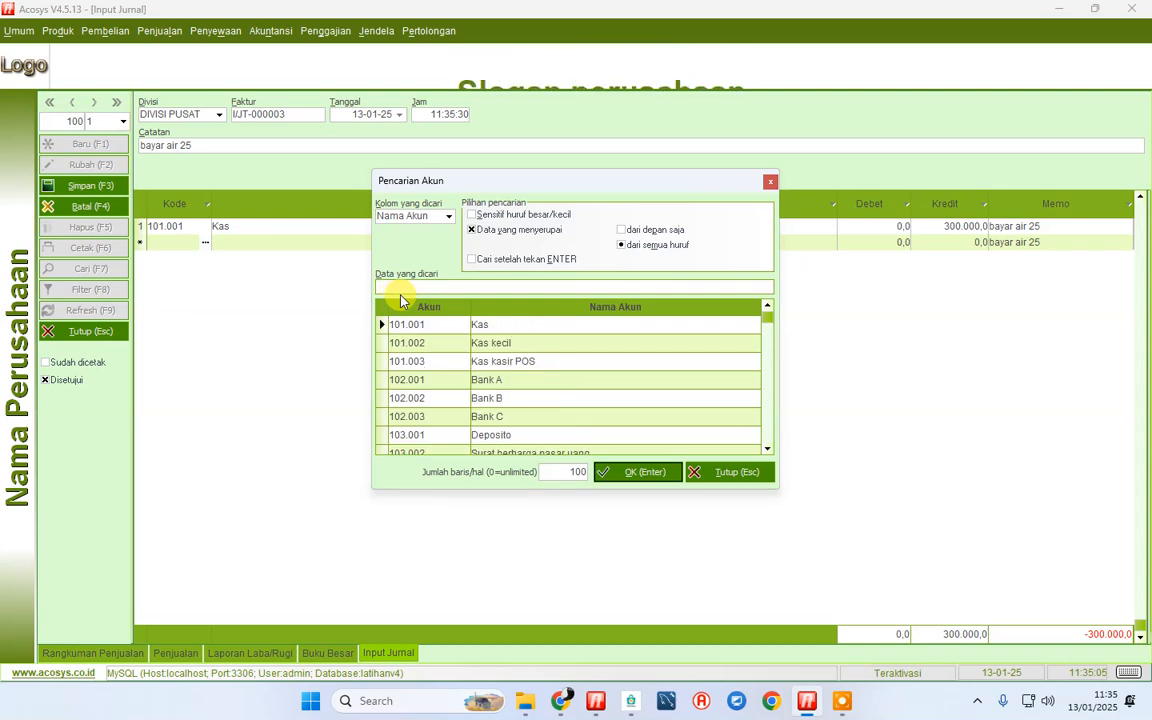
# Search for "lain-lain" and assign account 701.199 Beban lain-lain to the second journal line
pyautogui.write('lain')
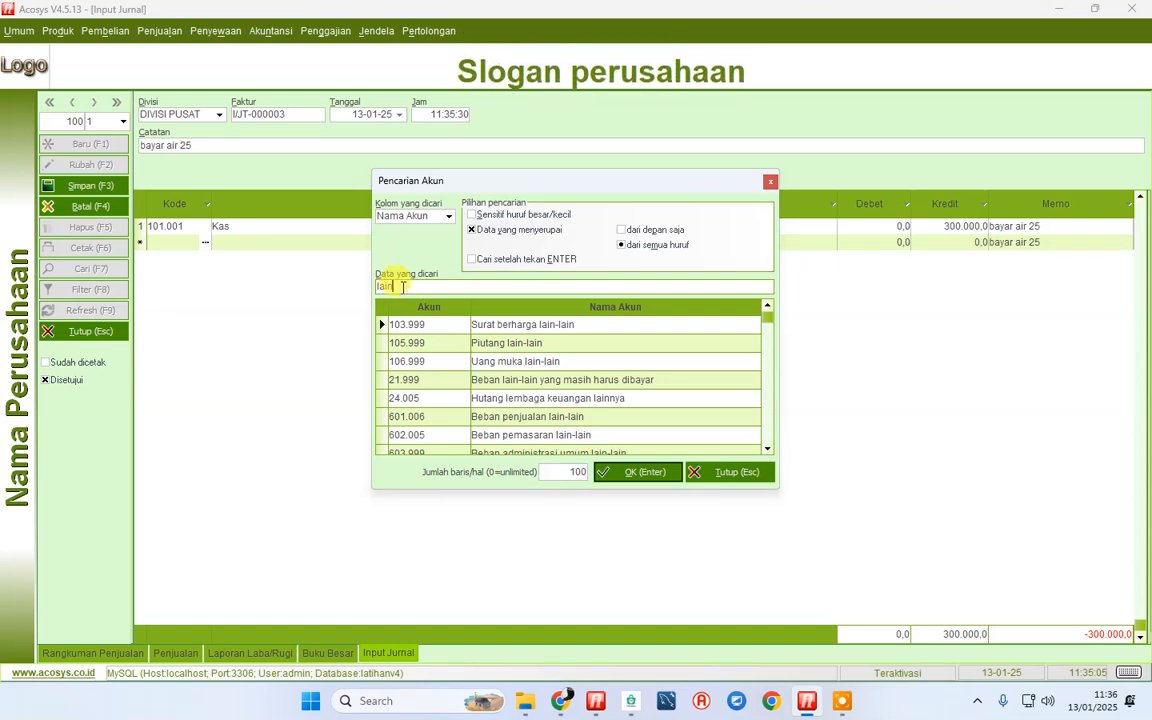
pyautogui.write('-la')
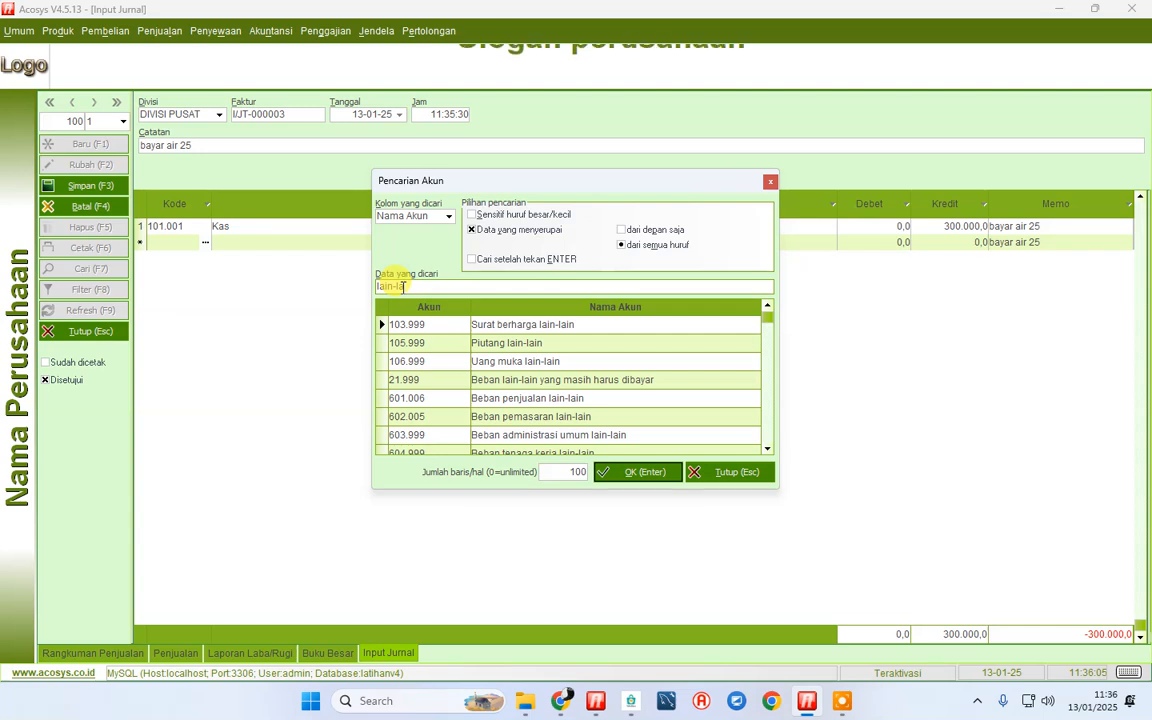
pyautogui.write('in')
pyautogui.press('Down')
pyautogui.press('Down')
pyautogui.press('Down')
pyautogui.press('Down')
pyautogui.press('Down')
pyautogui.press('Down')
pyautogui.press('Down')
pyautogui.press('Down')
pyautogui.press('Down')
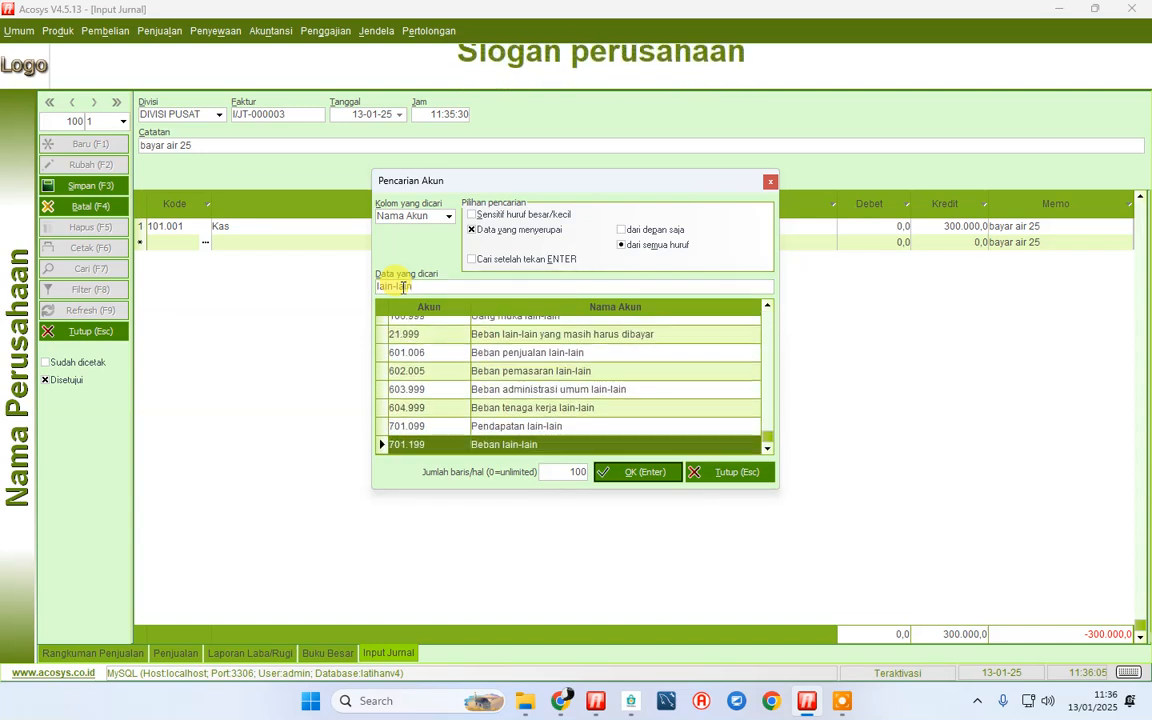
pyautogui.doubleClick(527, 445)
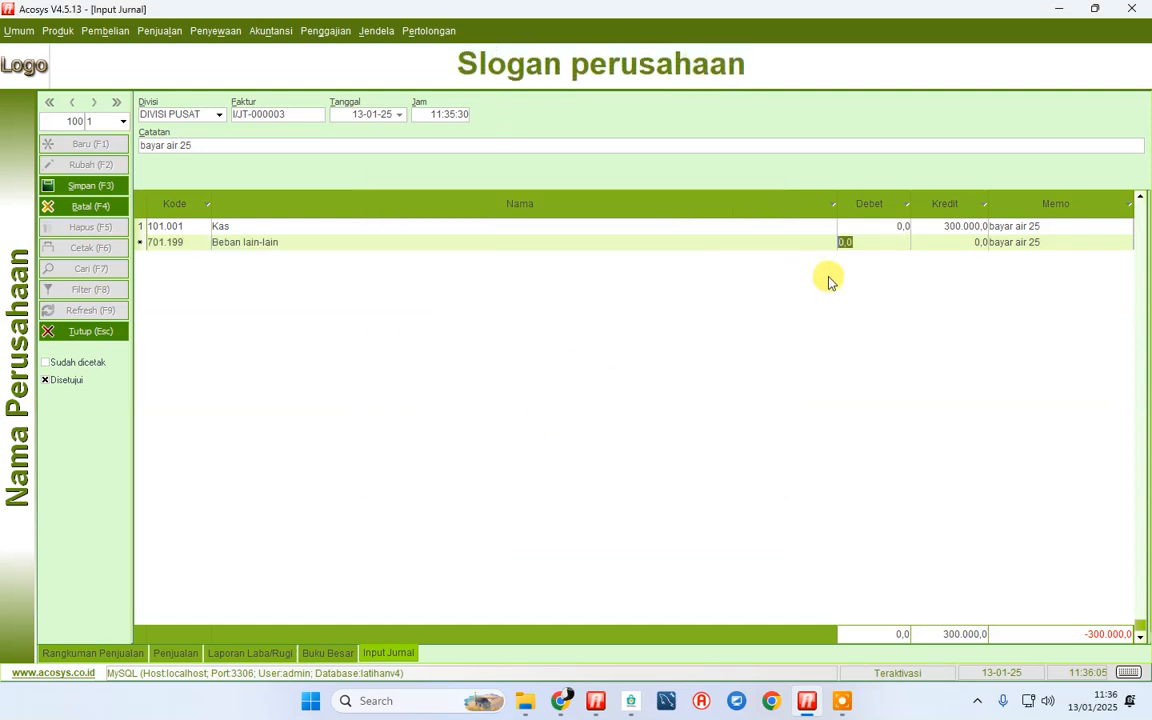
# Enter a debit of 300000 on the Beban lain-lain line and save the journal entry
pyautogui.write('300000')
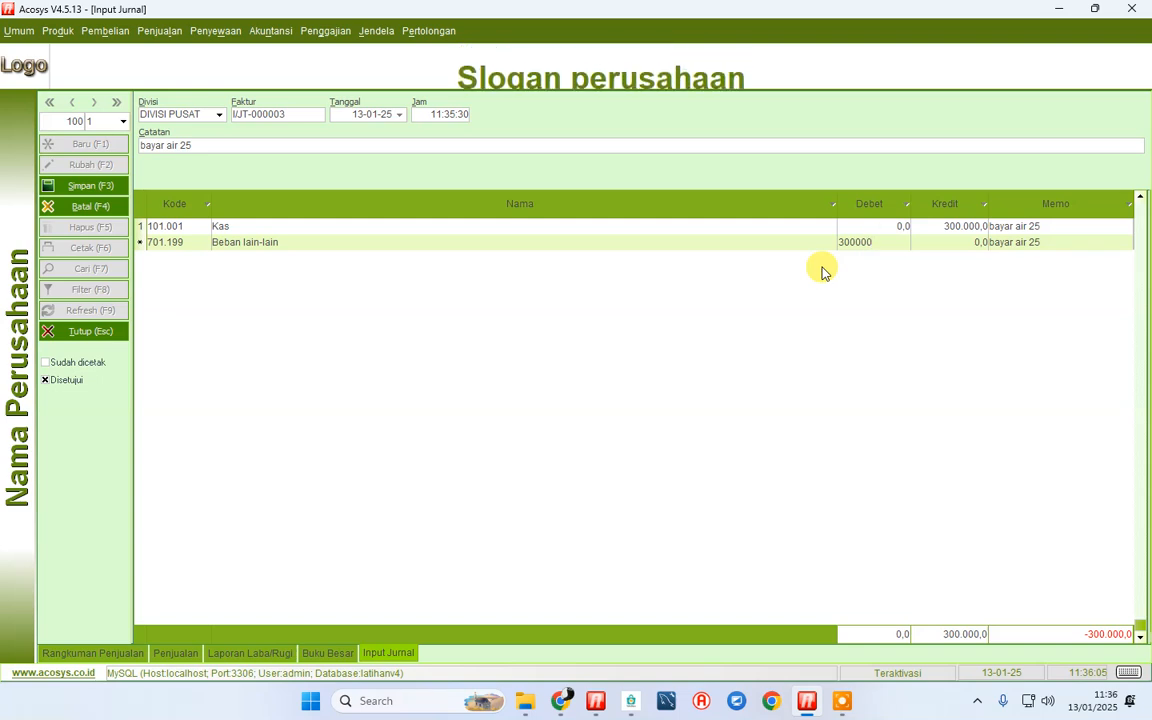
pyautogui.click(90, 185)
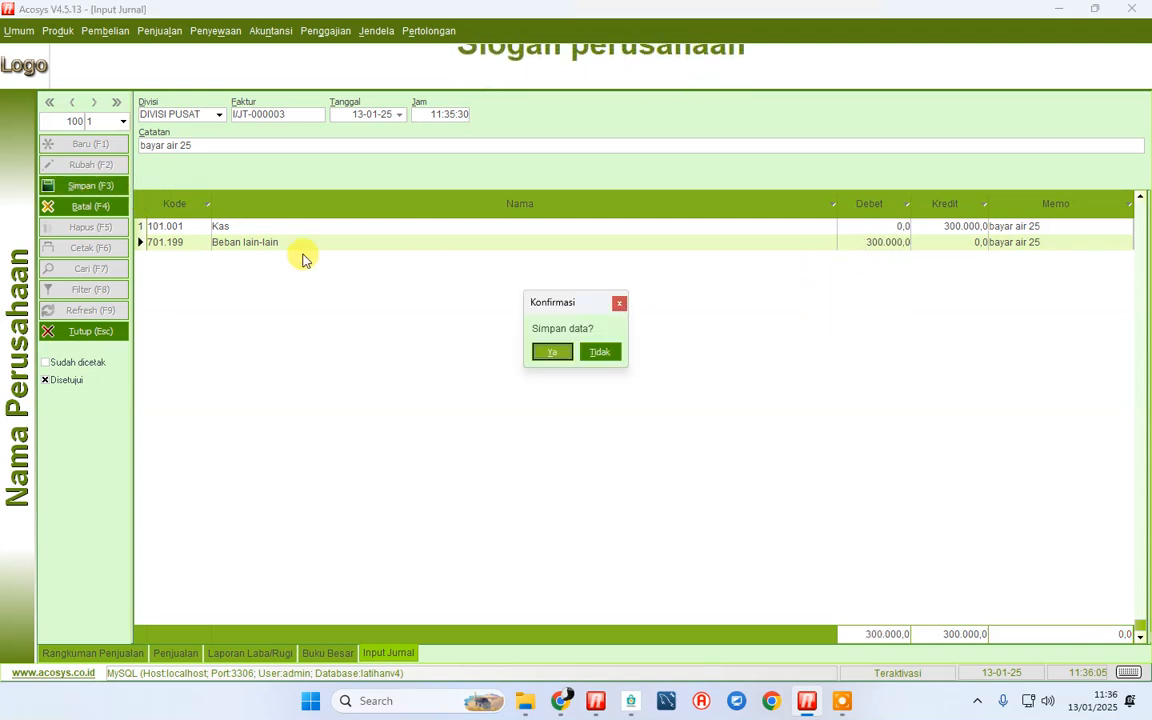
pyautogui.click(551, 351)
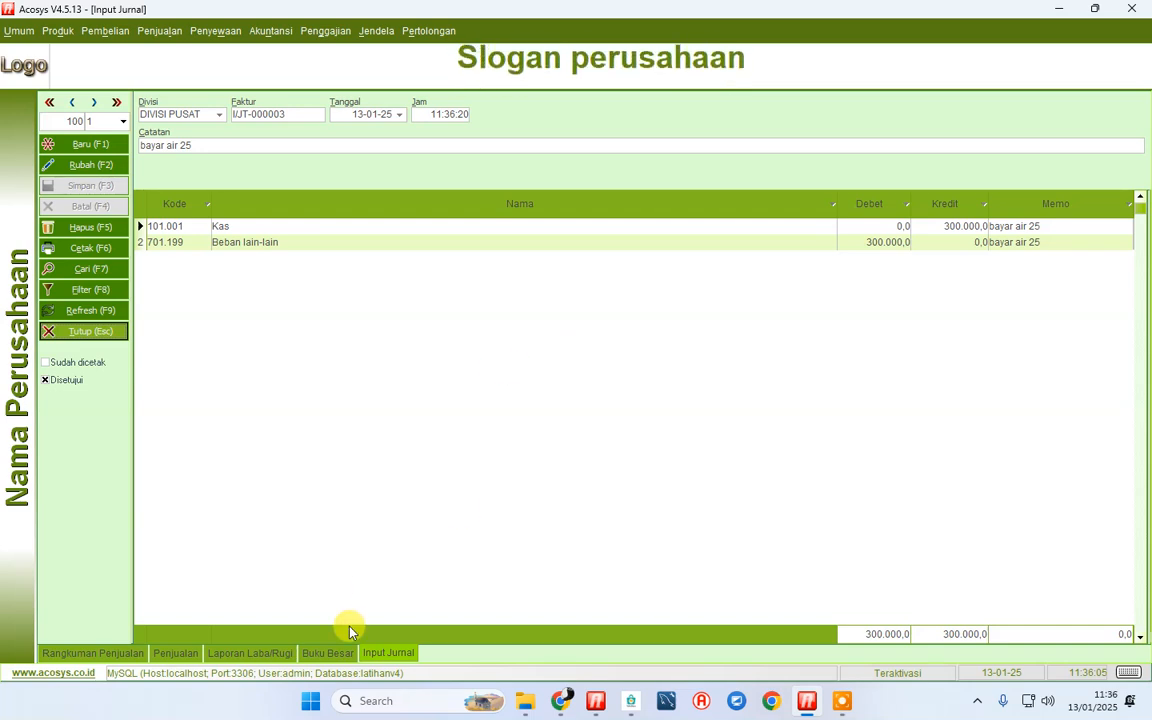
# Regenerate the Buku Besar preview for account 101.001 Kas on 13-01-25 with the water payment recorded
pyautogui.click(330, 653)
pyautogui.click(1003, 111)
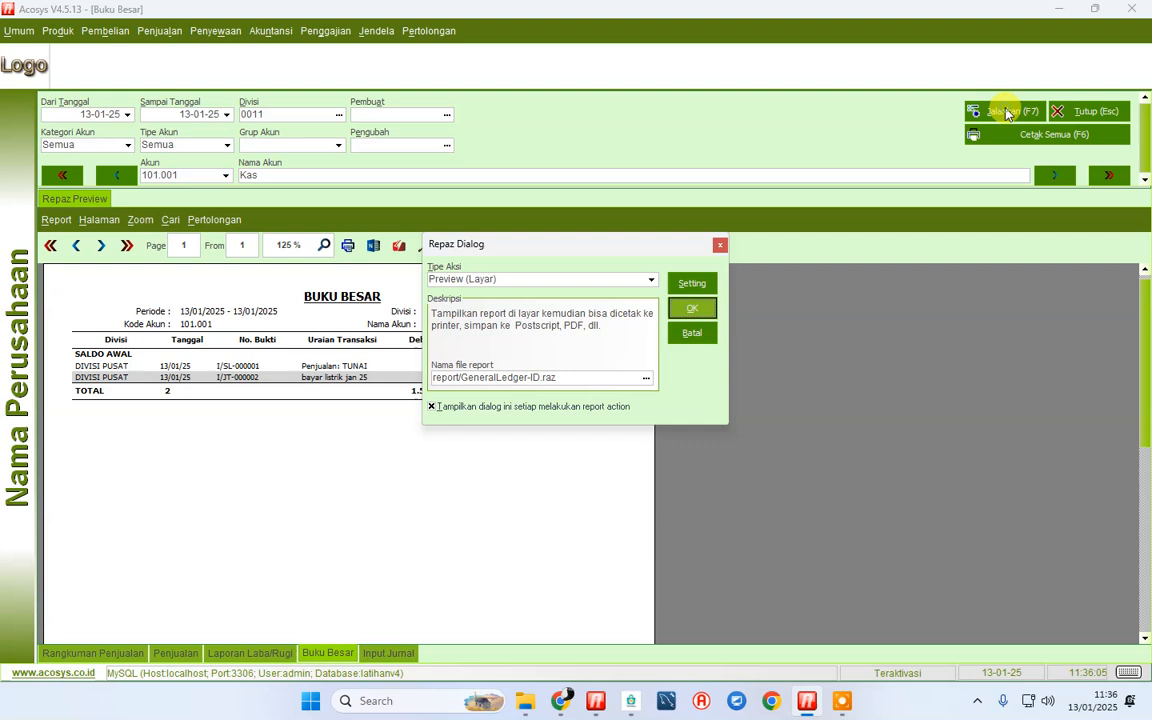
pyautogui.click(709, 311)
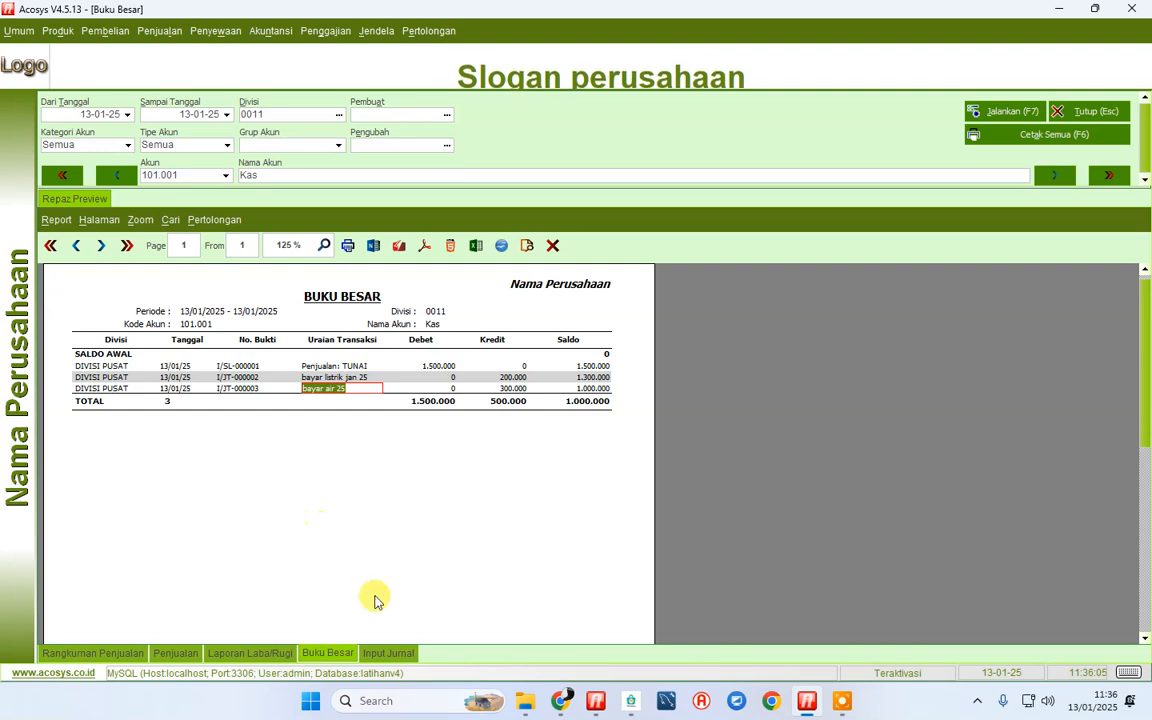
# Check the note of the water payment entry in Input Jurnal against its description in Buku Besar
pyautogui.click(400, 655)
pyautogui.click(250, 145)
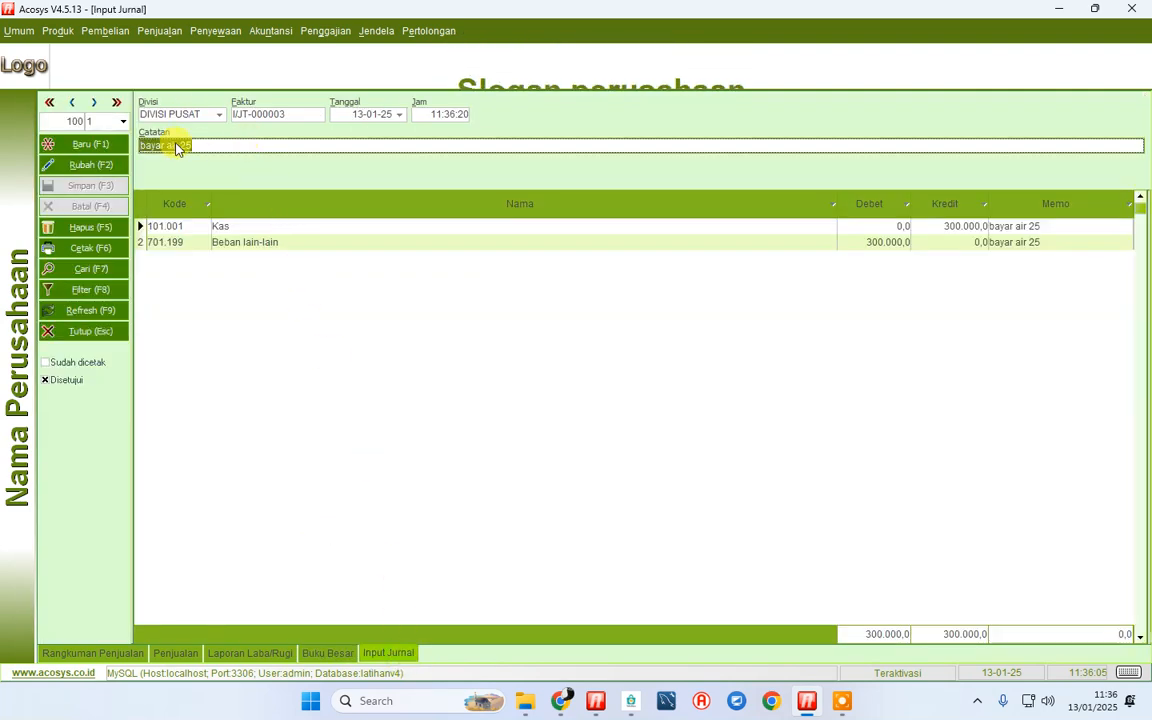
pyautogui.click(330, 653)
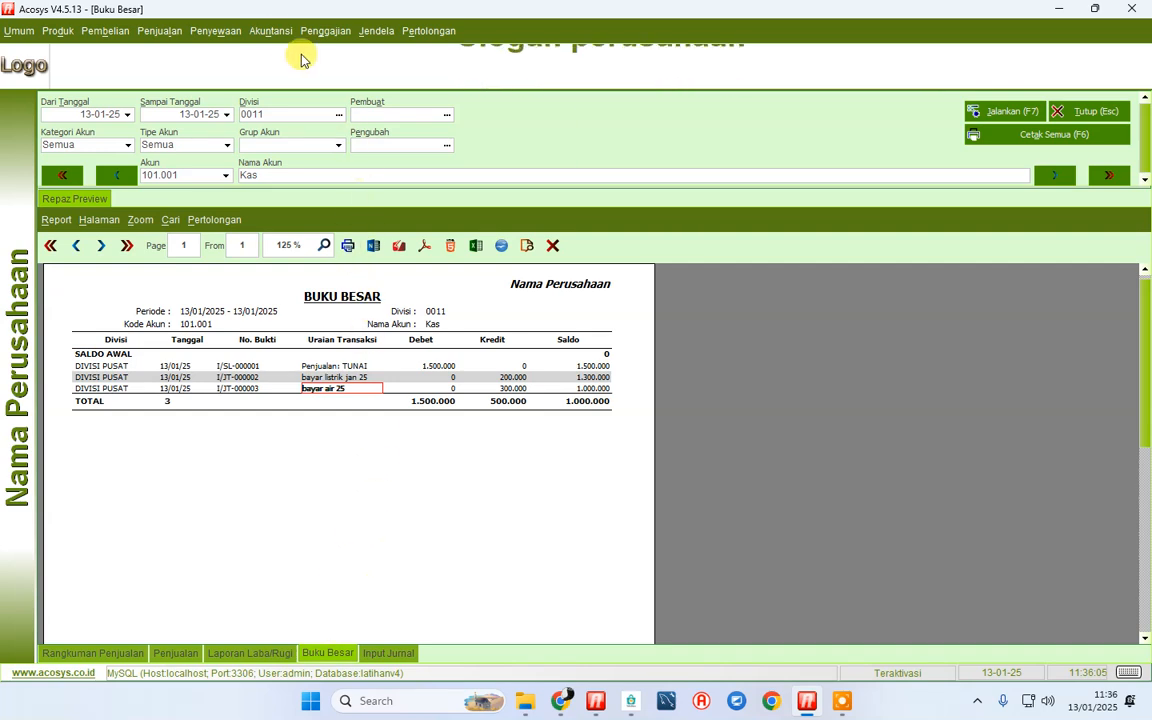
# Preview the Laporan Laba/Rugi report for 01-01-25 to 31-01-25, division 0011
pyautogui.click(274, 32)
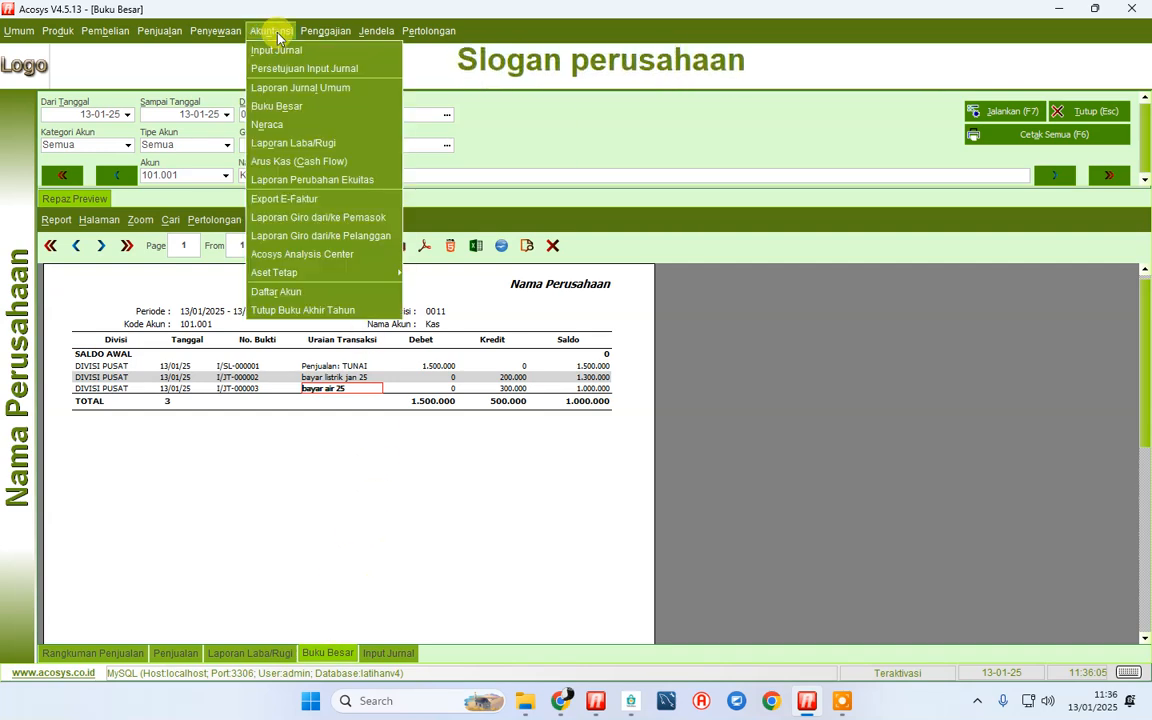
pyautogui.click(300, 143)
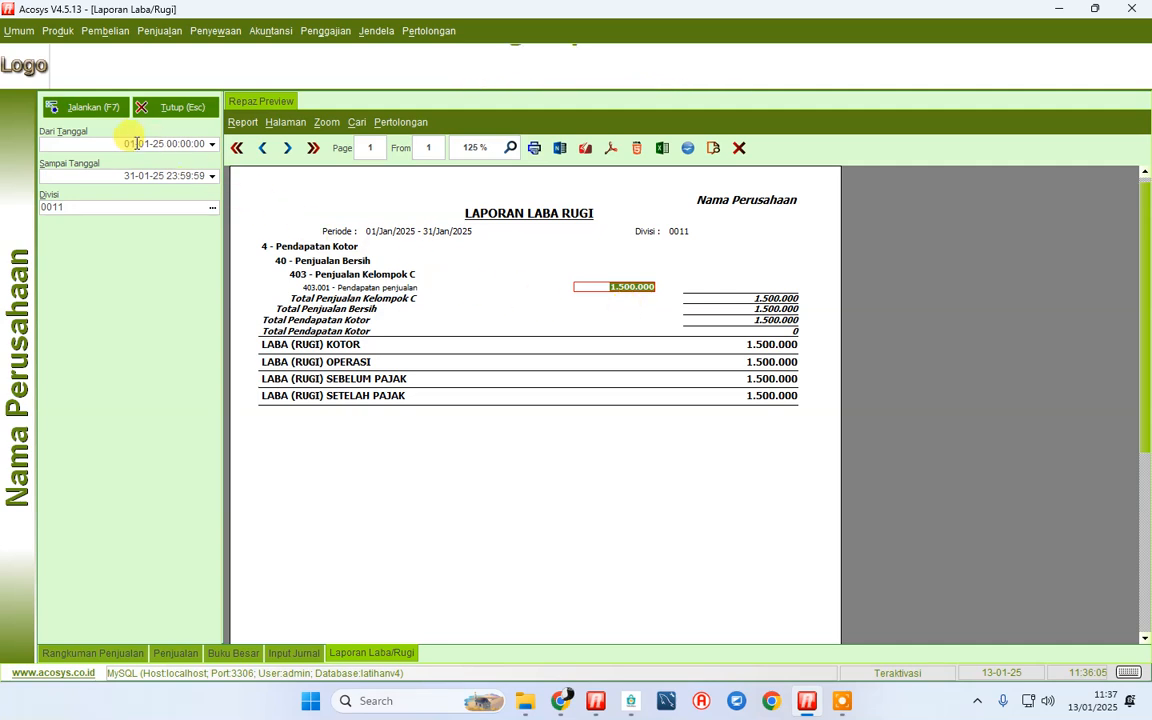
pyautogui.click(86, 107)
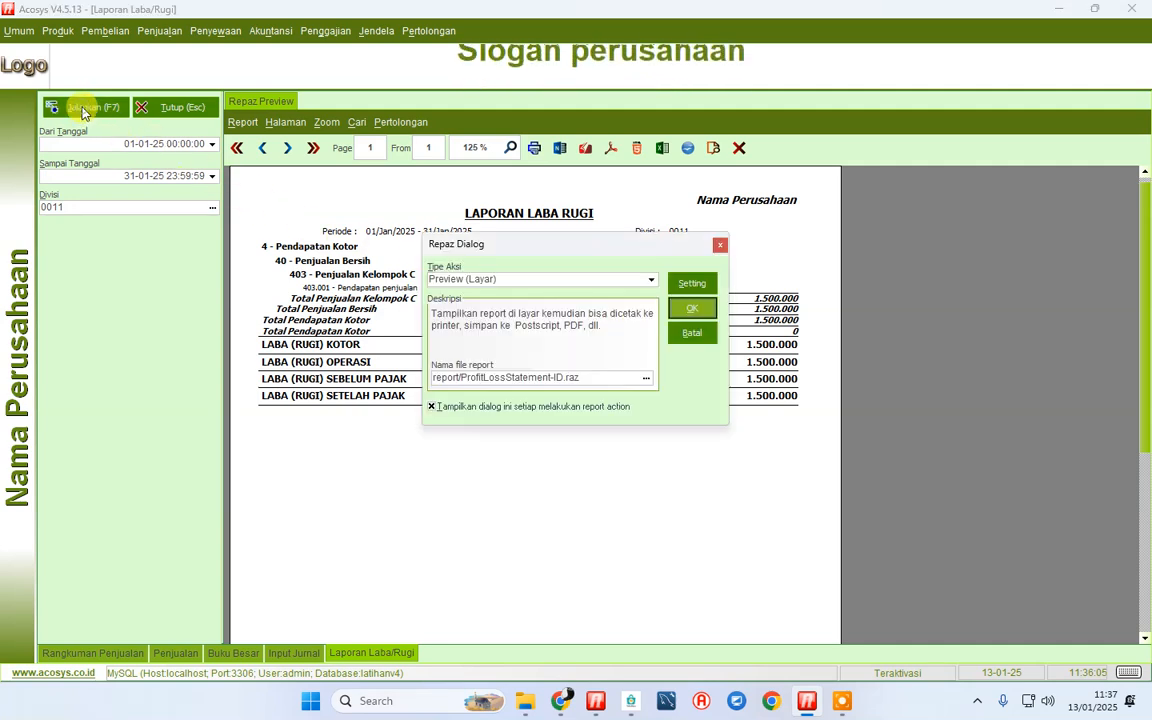
pyautogui.click(693, 309)
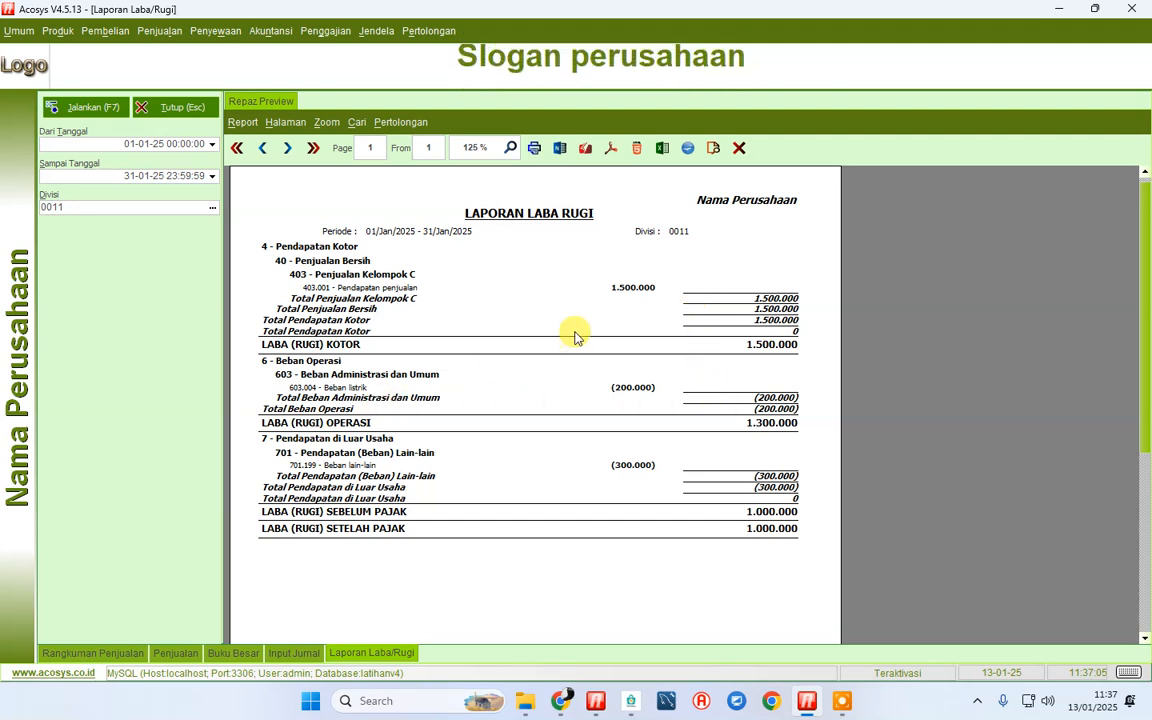
# Examine the sales revenue, Beban lain-lain and after-tax profit amounts in the Laporan Laba/Rugi preview
pyautogui.click(627, 289)
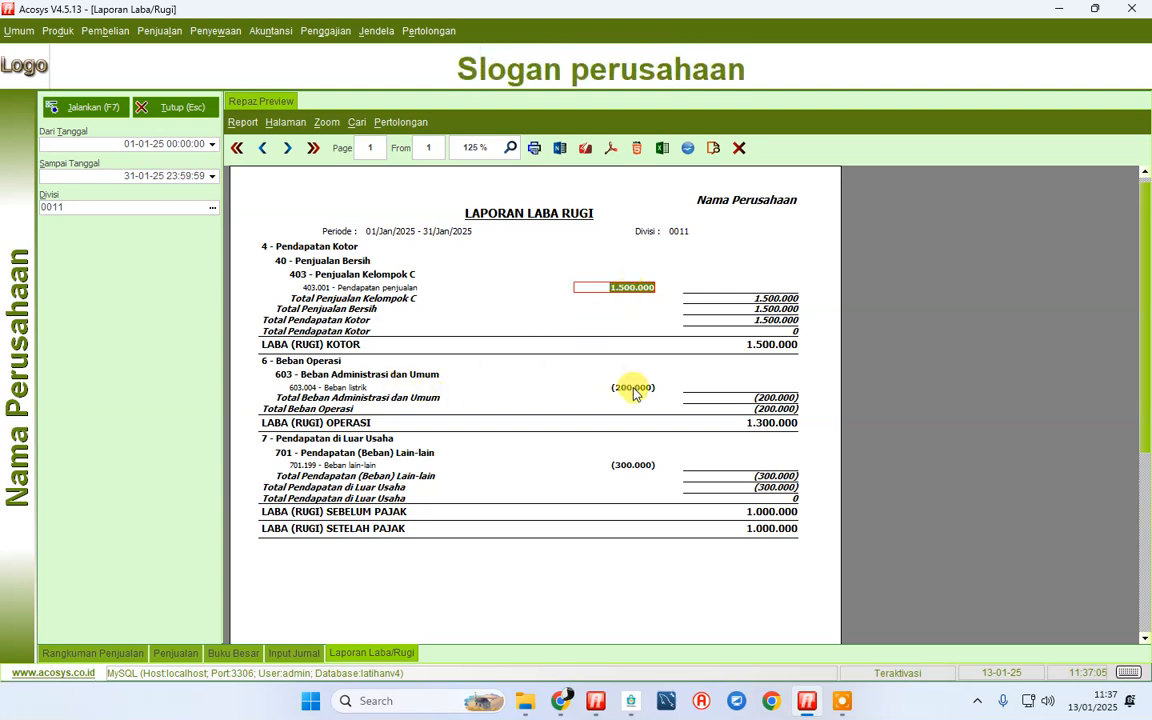
pyautogui.click(634, 467)
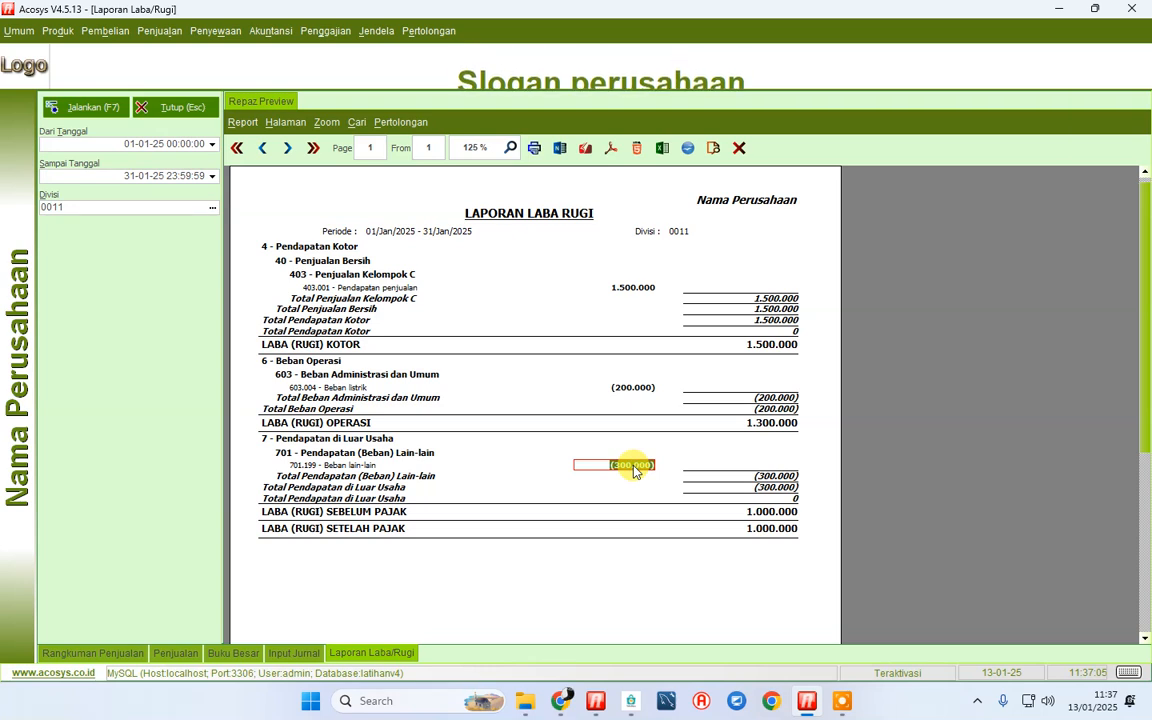
pyautogui.click(765, 535)
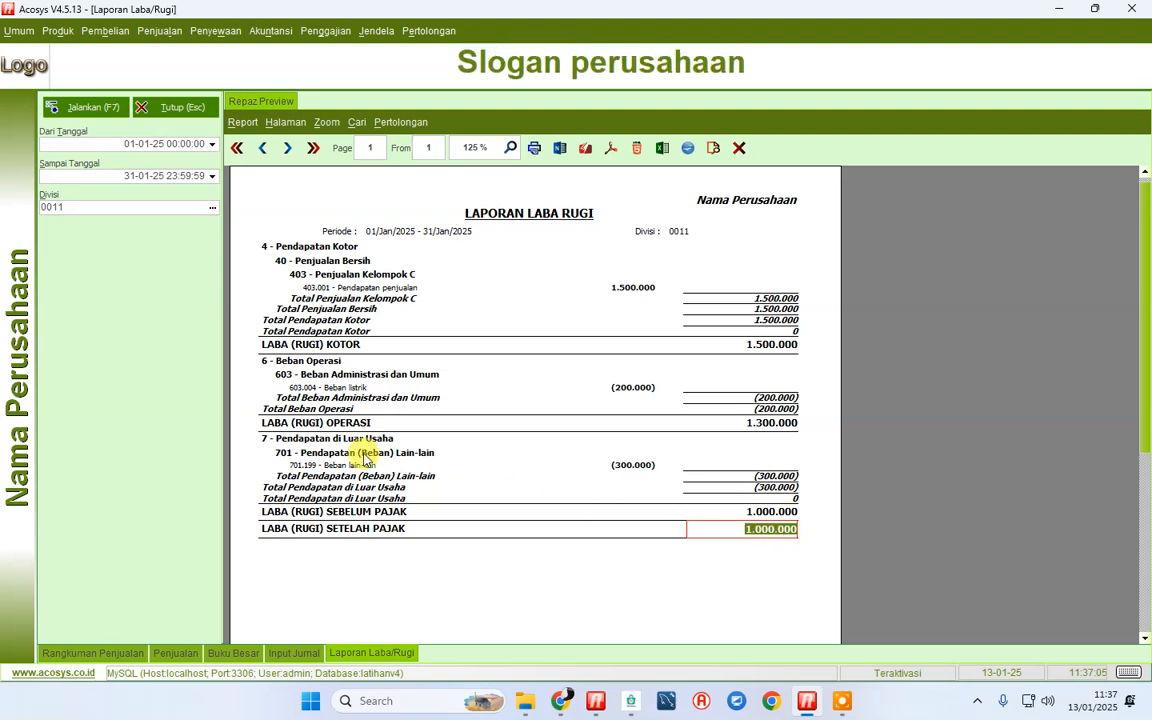
# Start a new journal entry in Input Jurnal with the note "byar gaji"
pyautogui.click(294, 652)
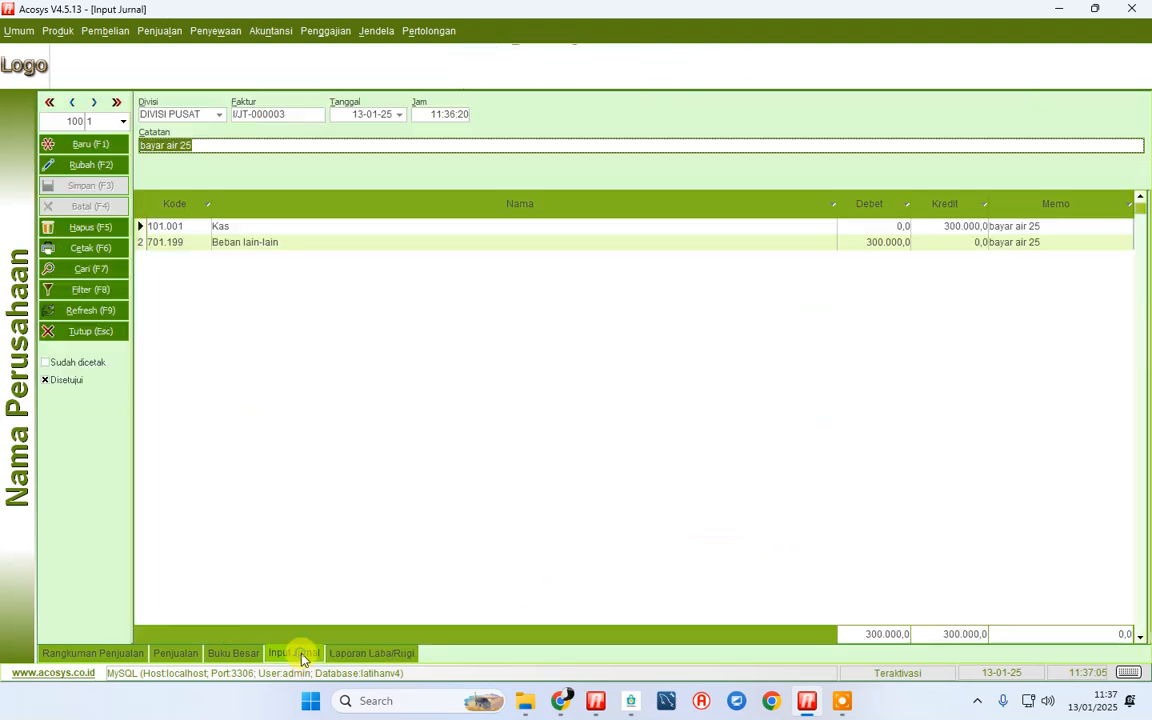
pyautogui.click(92, 143)
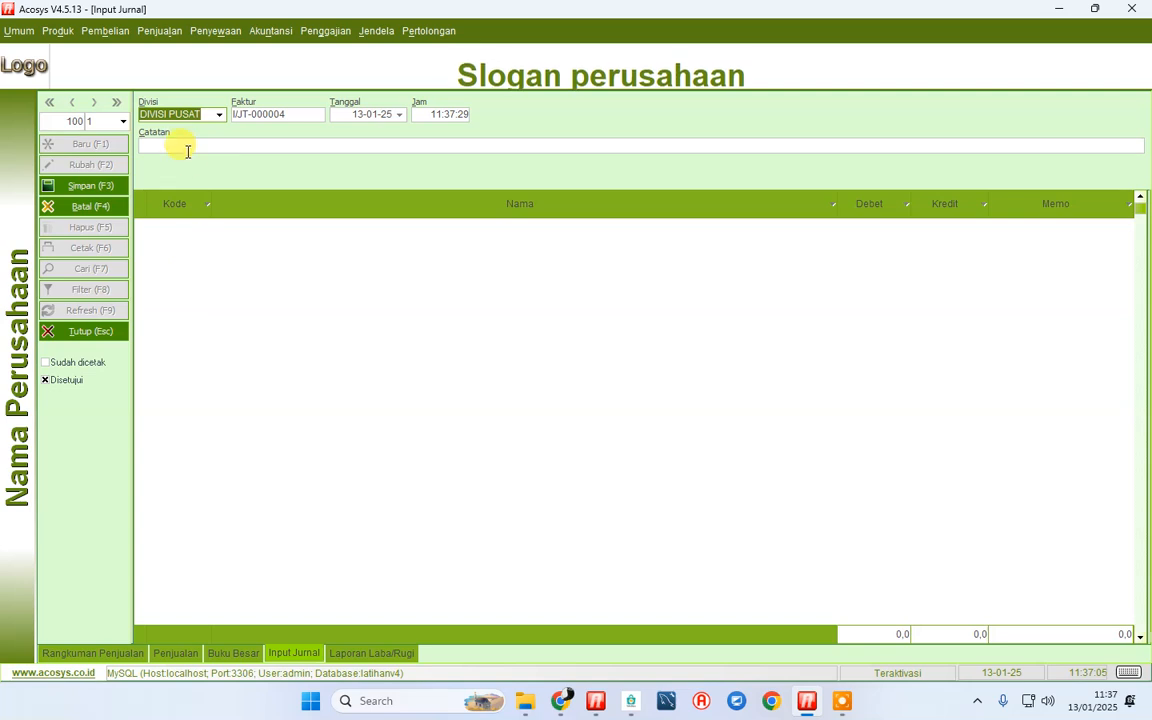
pyautogui.click(180, 145)
pyautogui.write('byar gaji')
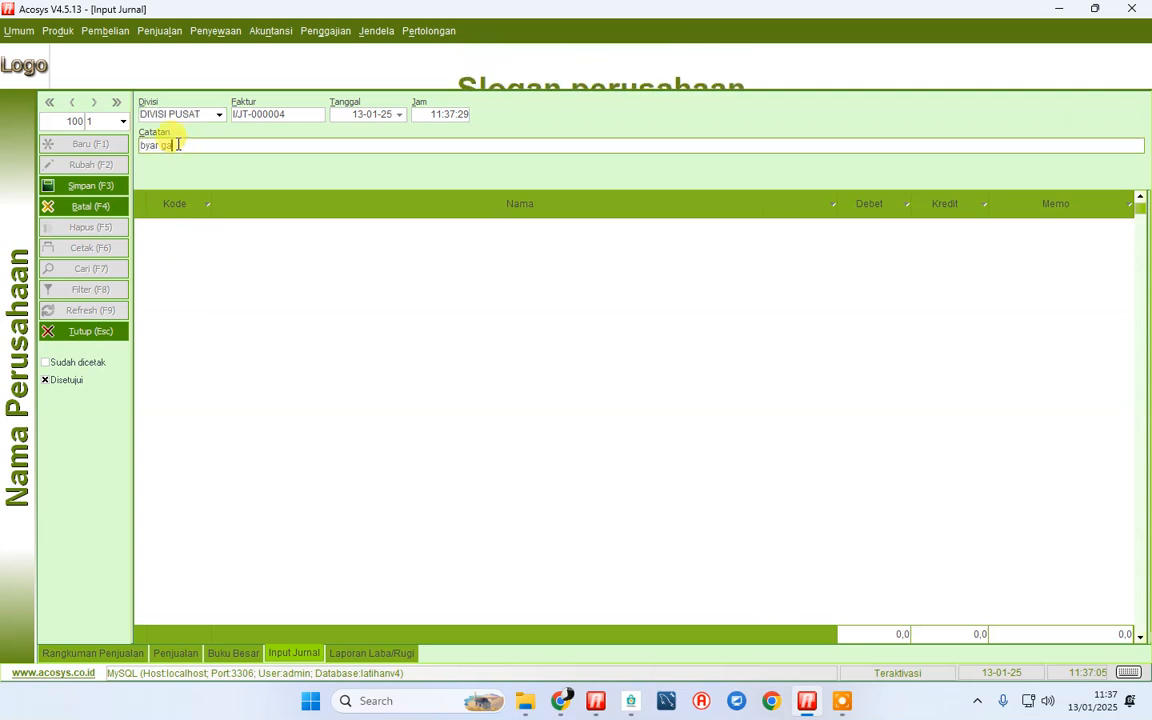
pyautogui.press('Return')
# Add account 101.001 Kas as the first journal line with a credit of 1000000
pyautogui.press('Return')
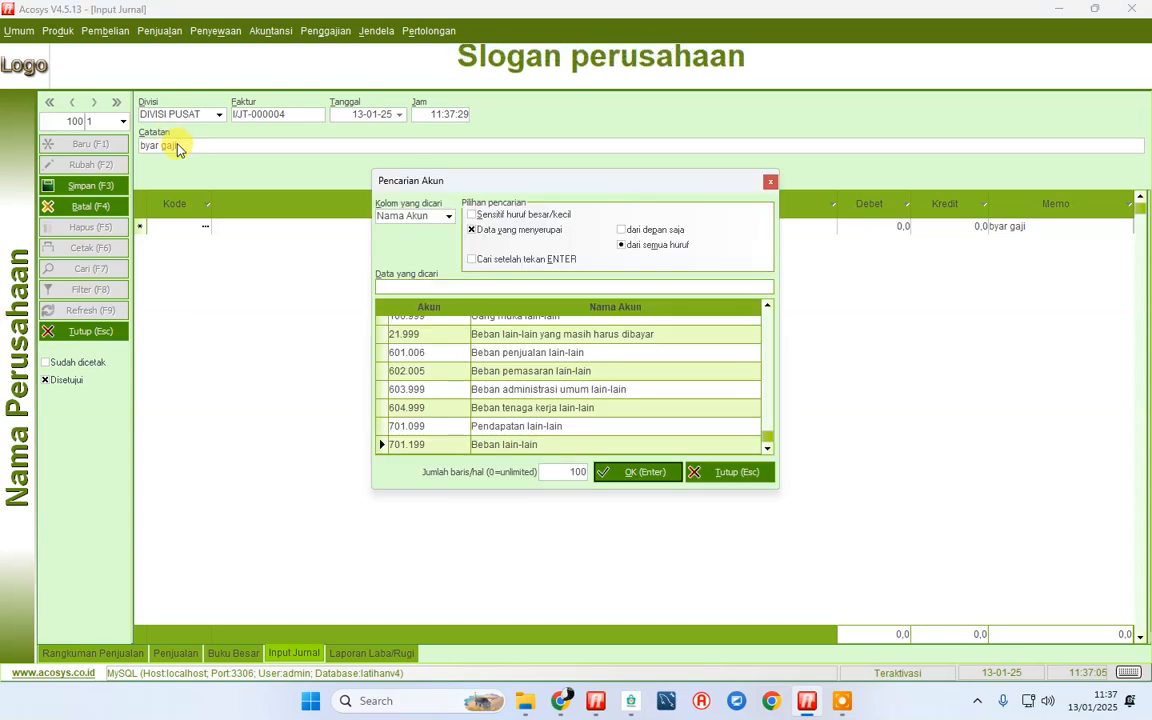
pyautogui.write('kas')
pyautogui.press('Down')
pyautogui.press('Return')
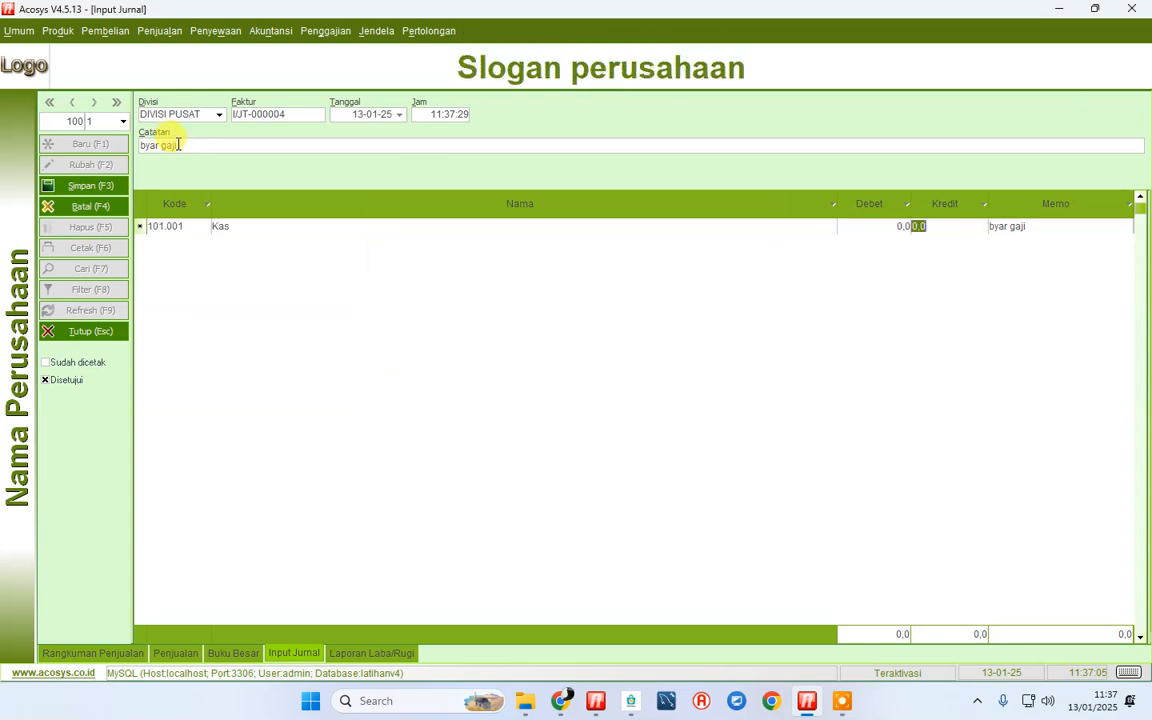
pyautogui.write('100000')
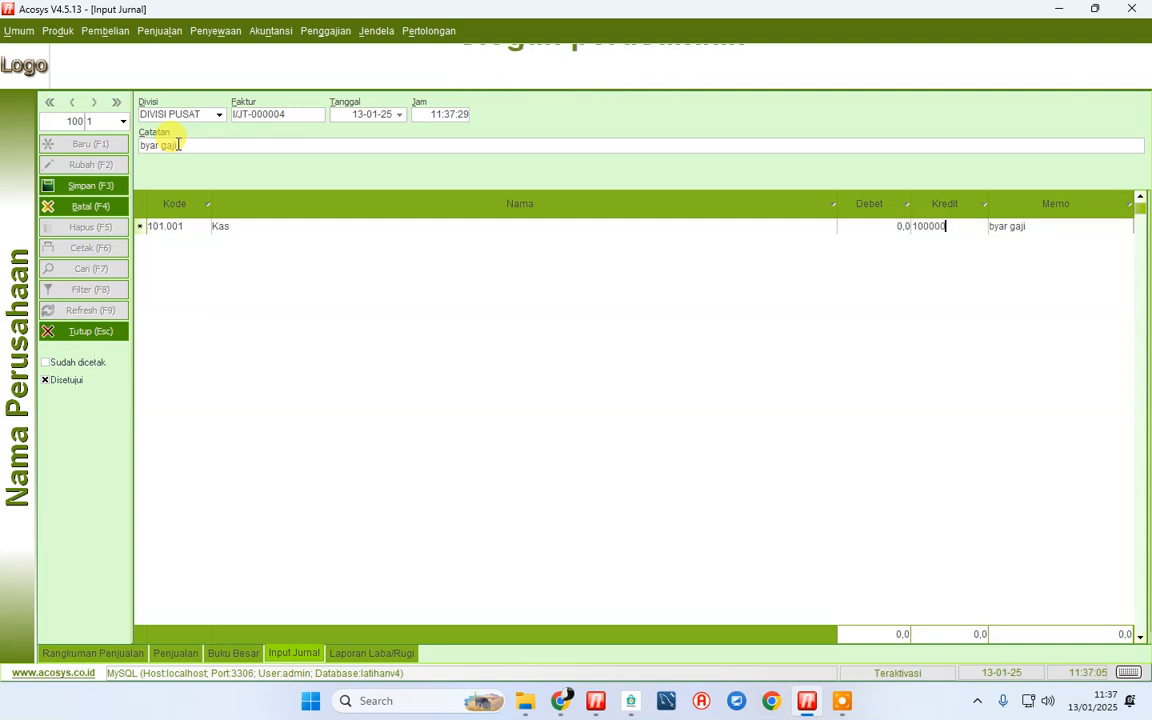
pyautogui.press('Return')
# Add a line for account 604.001 Gaji karyawan tetap with a debit of 1000000 and save the journal entry
pyautogui.press('Return')
pyautogui.write('gaji')
pyautogui.press('Down')
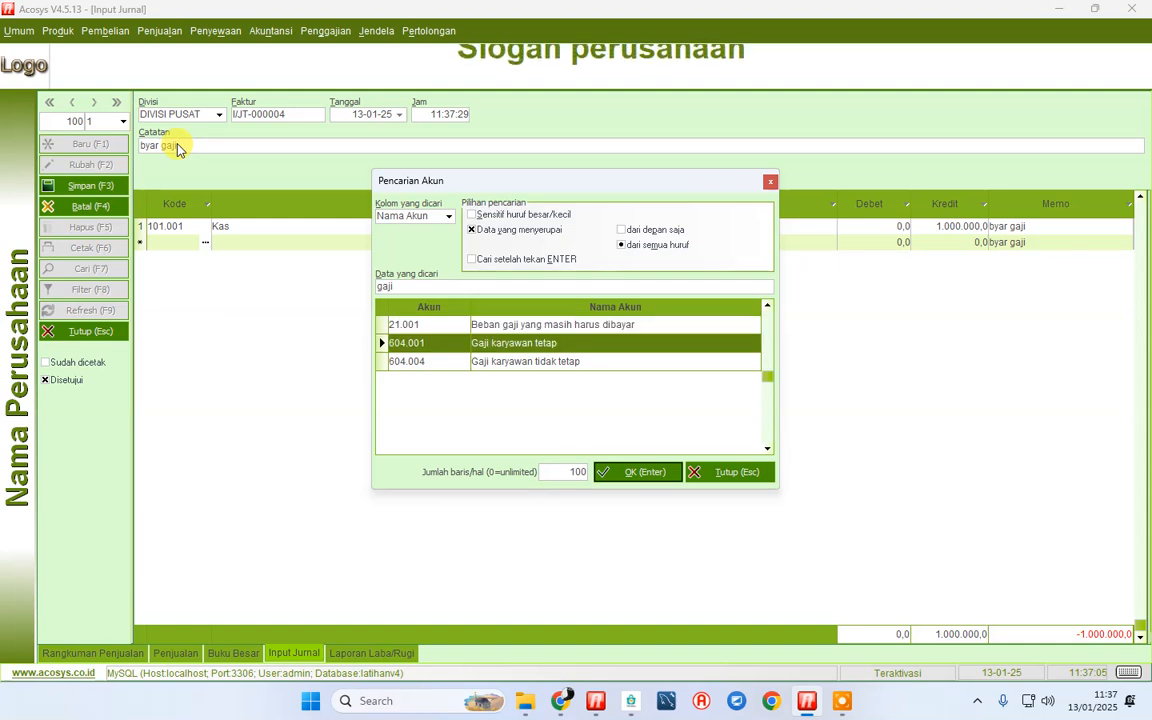
pyautogui.doubleClick(507, 352)
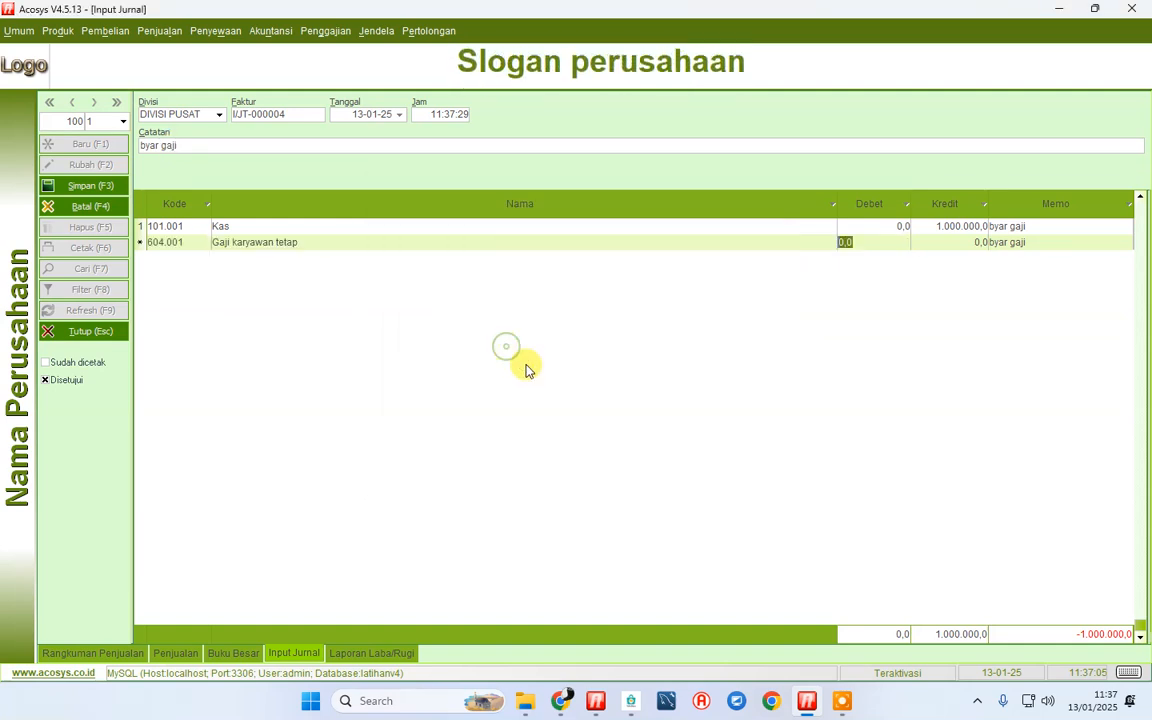
pyautogui.write('1000000')
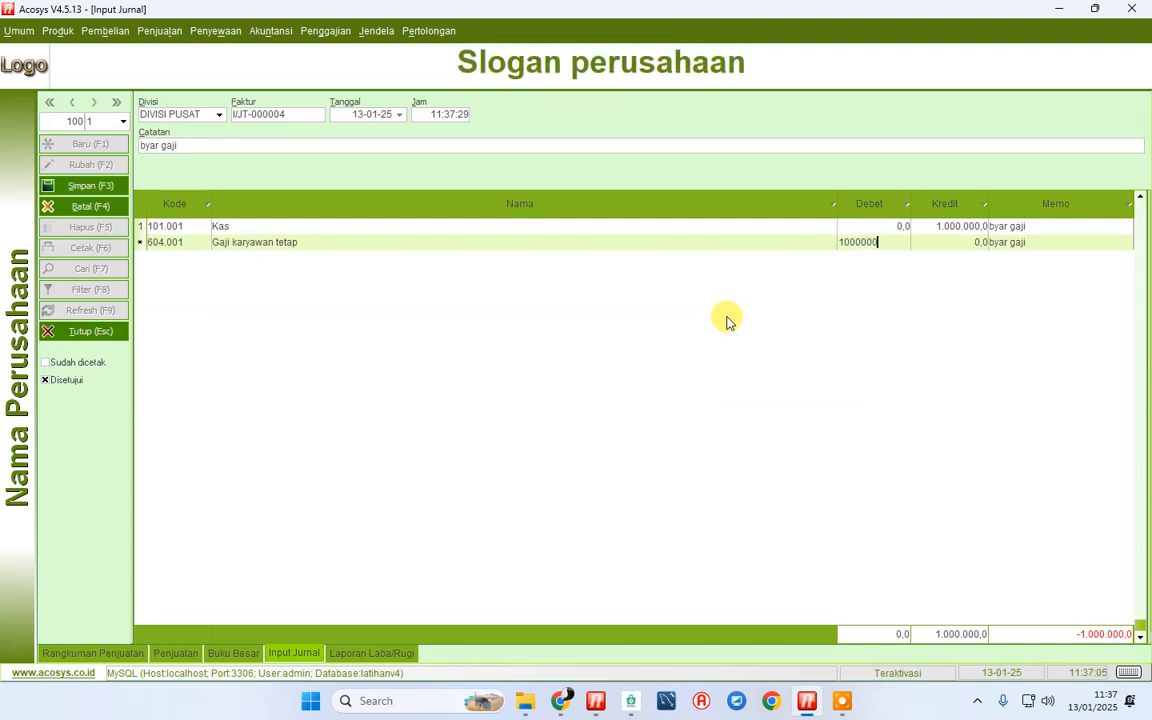
pyautogui.press('Return')
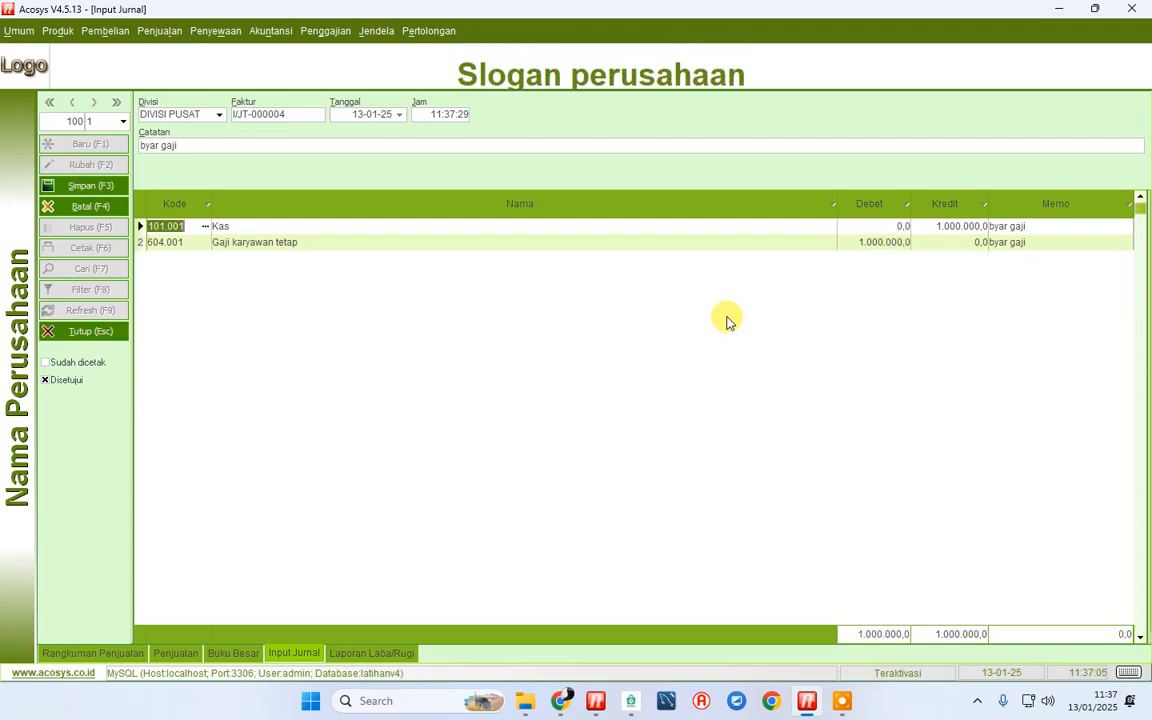
pyautogui.click(100, 194)
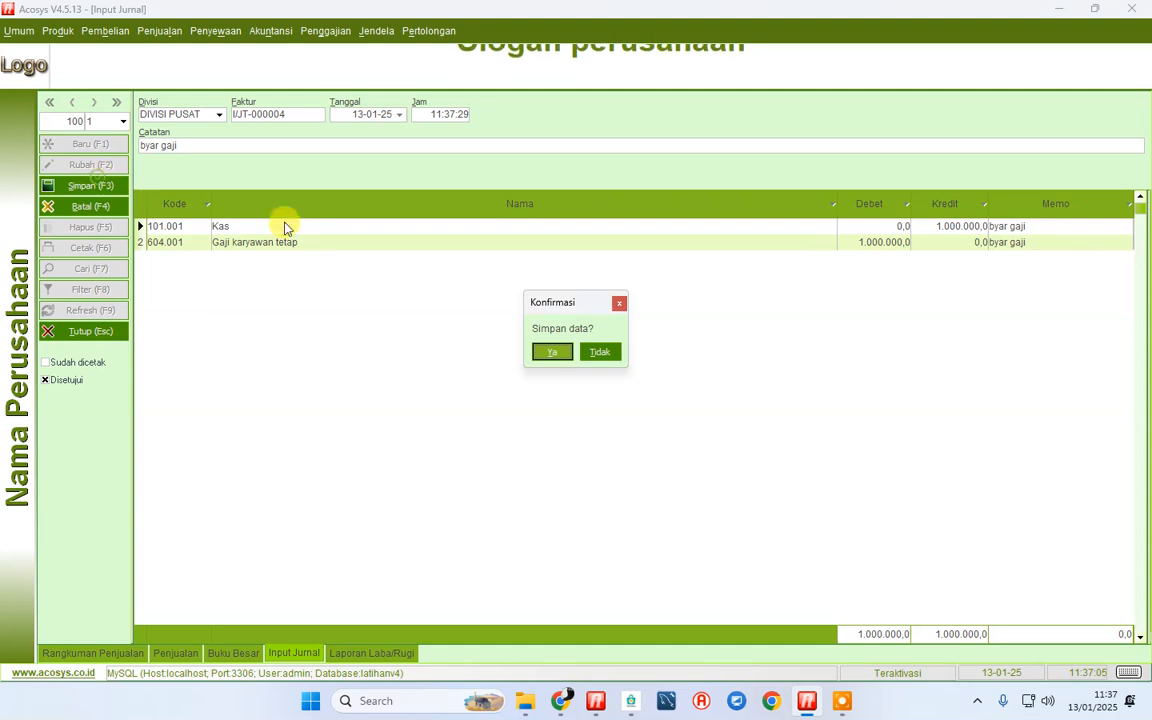
pyautogui.click(552, 348)
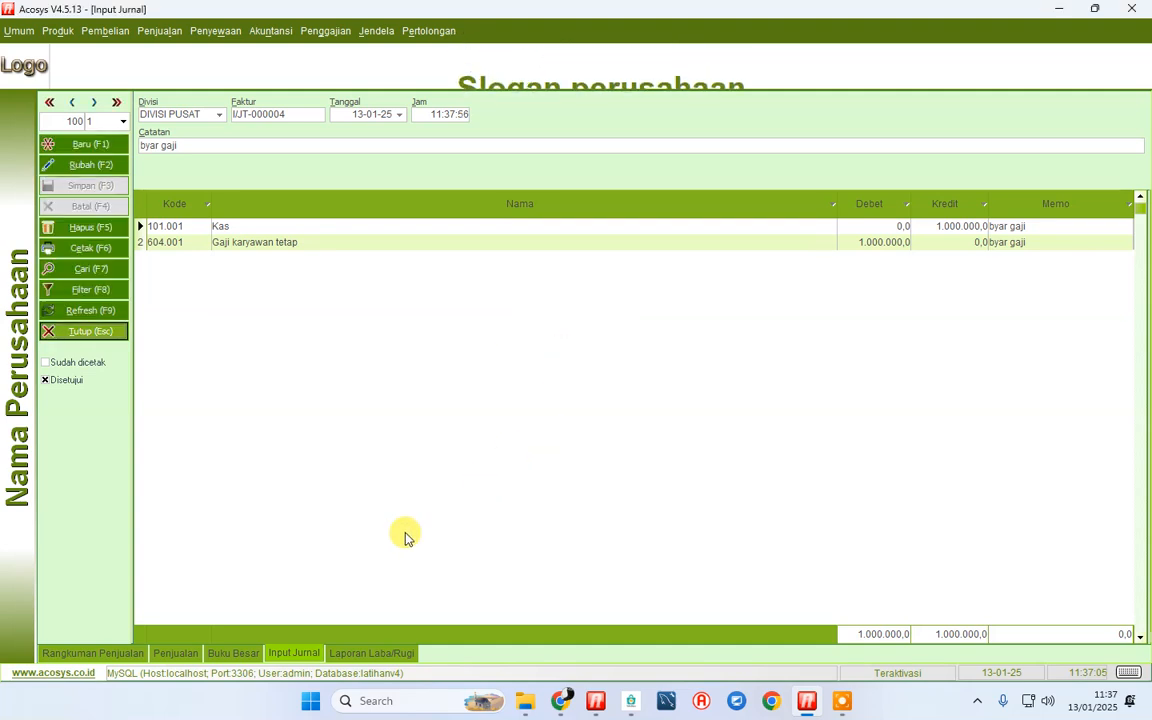
# Regenerate the Laporan Laba/Rugi preview for 01-01-25 to 31-01-25, division 0011, with the salary payment recorded
pyautogui.click(390, 652)
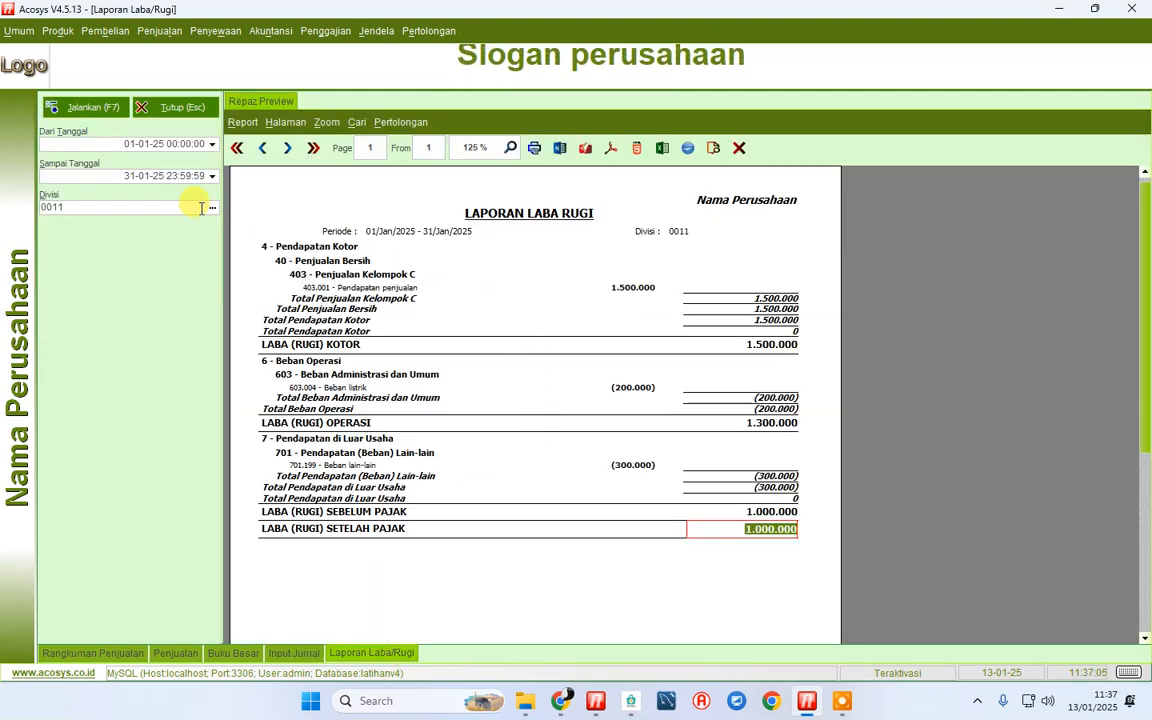
pyautogui.click(60, 105)
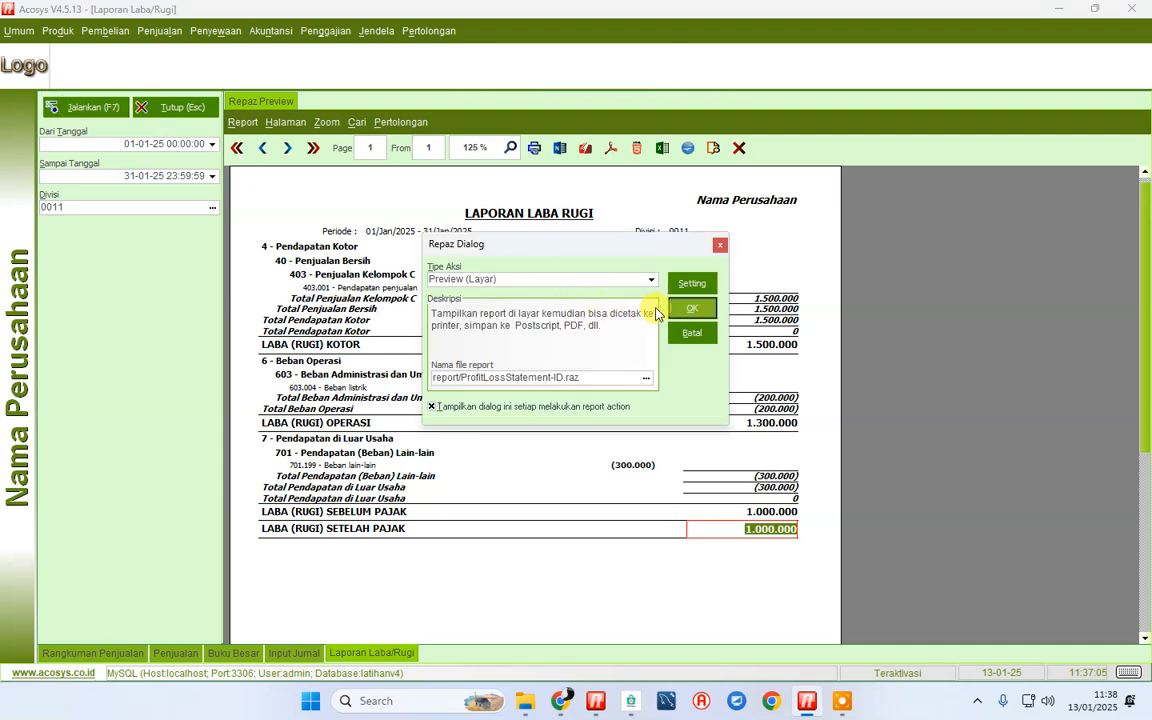
pyautogui.click(690, 308)
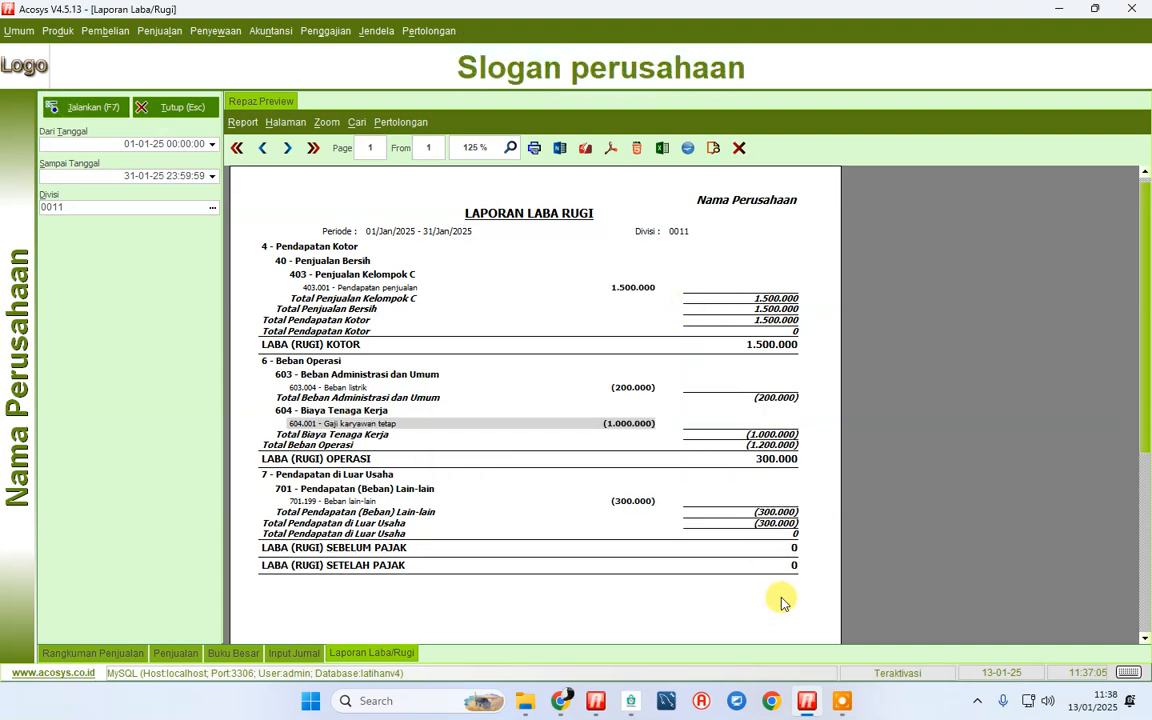